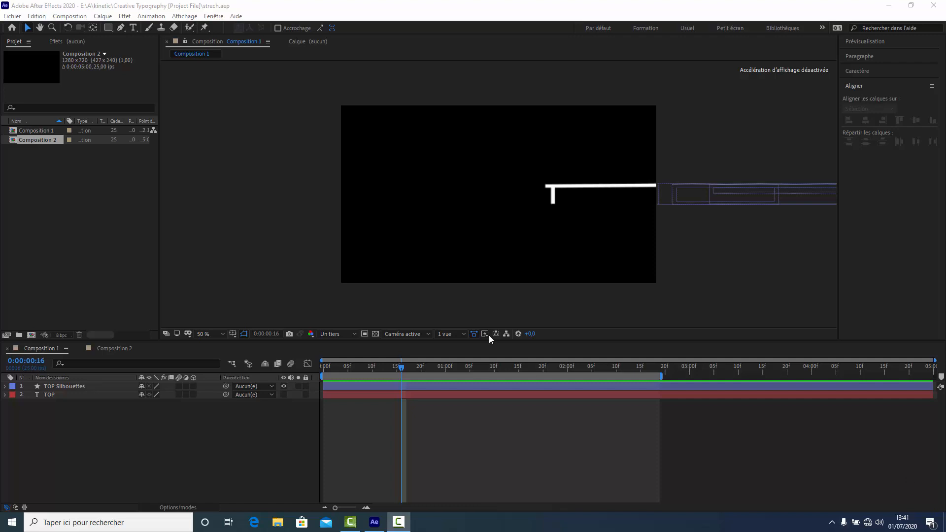
Preview the stretched TOP text animation in Composition 1 from its first frame
click(325, 378)
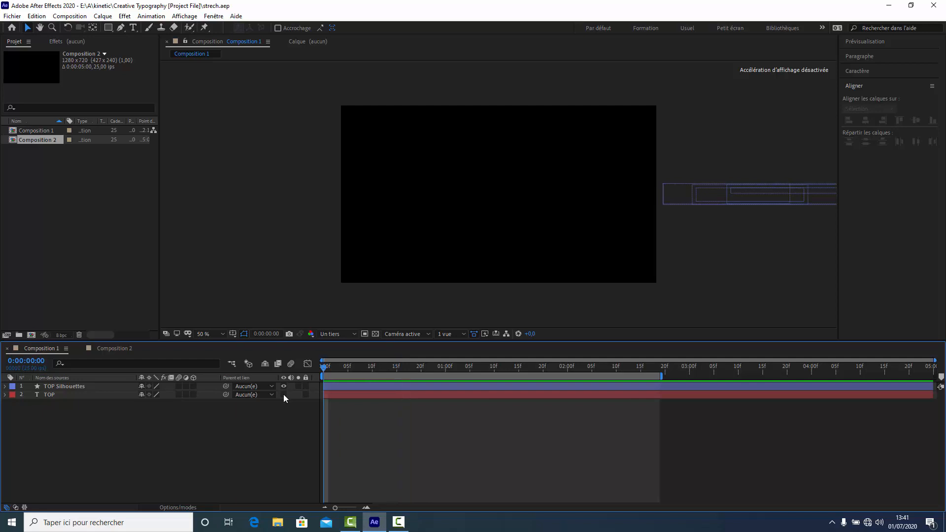
key(space)
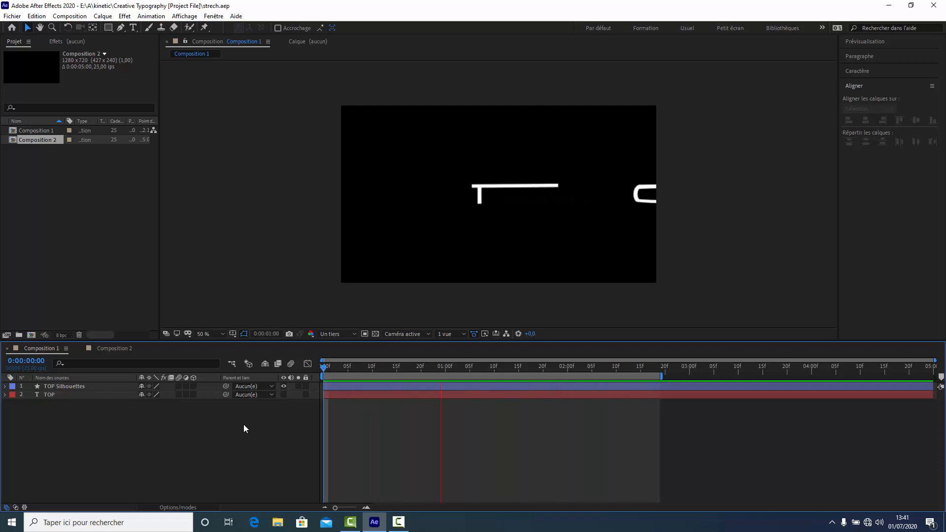
key(space)
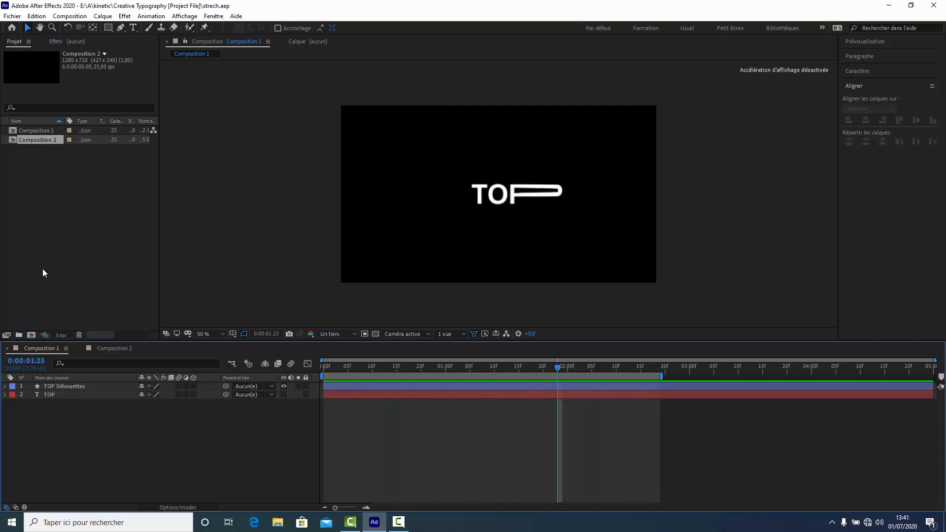
Switch to Composition 2 and review its composition settings
click(114, 349)
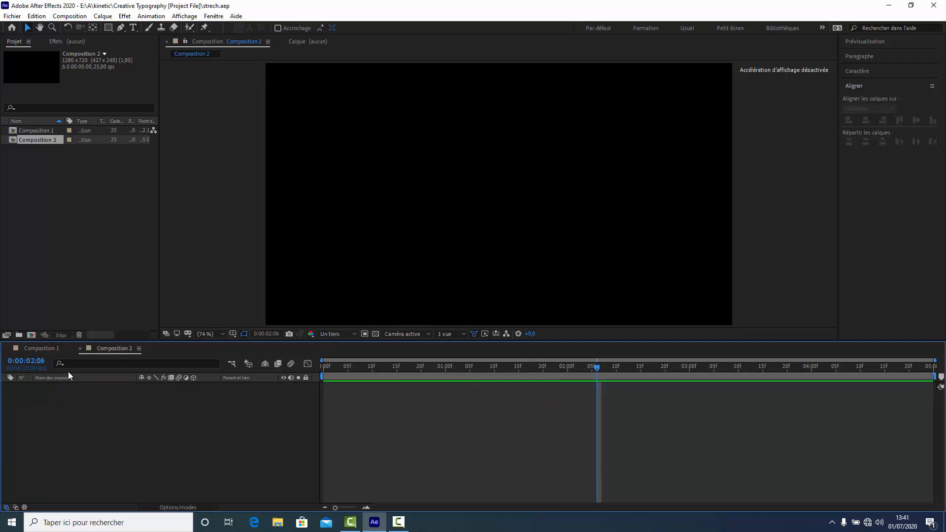
right_click(109, 351)
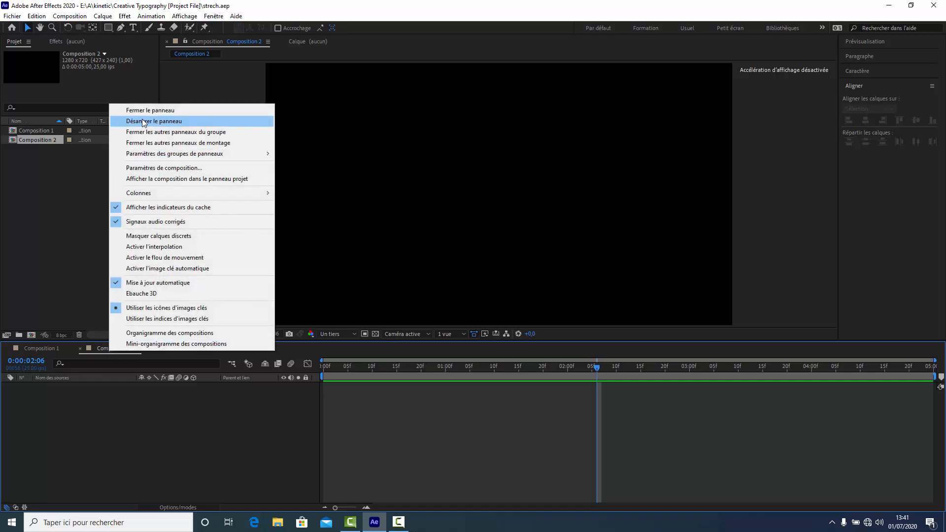
double_click(71, 7)
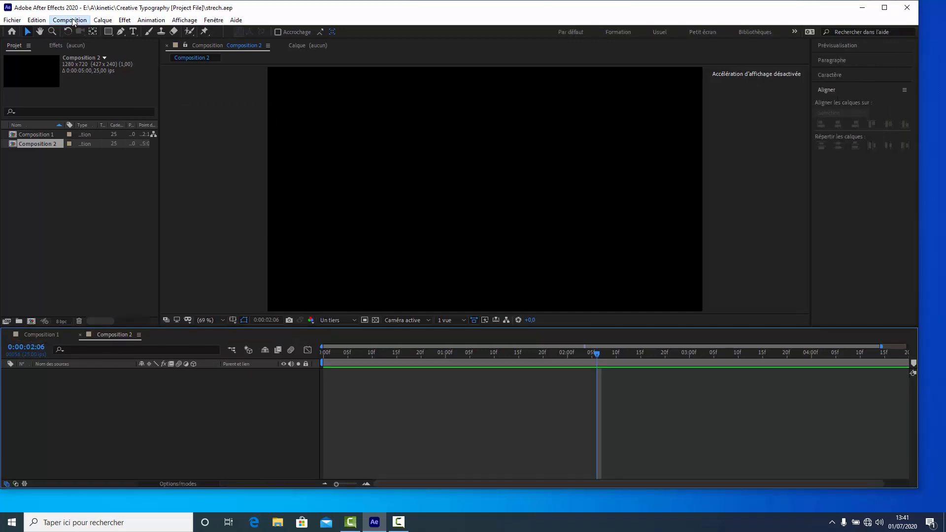
click(72, 21)
click(78, 48)
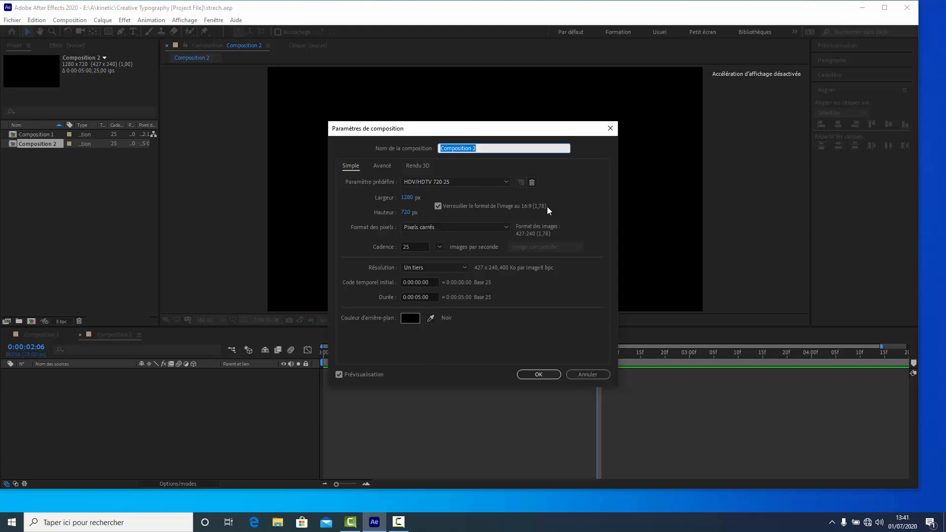
click(538, 375)
click(884, 7)
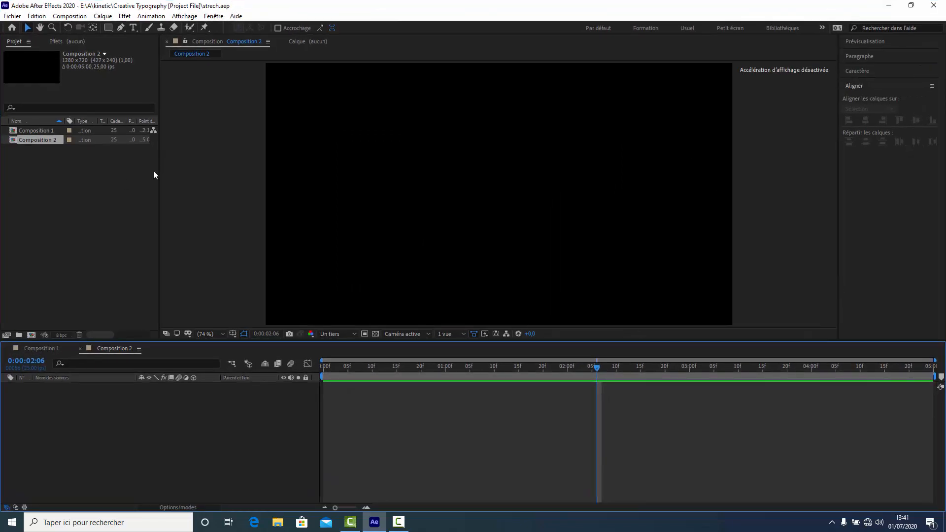
Add a text layer reading "TOP" to Composition 2
click(133, 28)
click(426, 187)
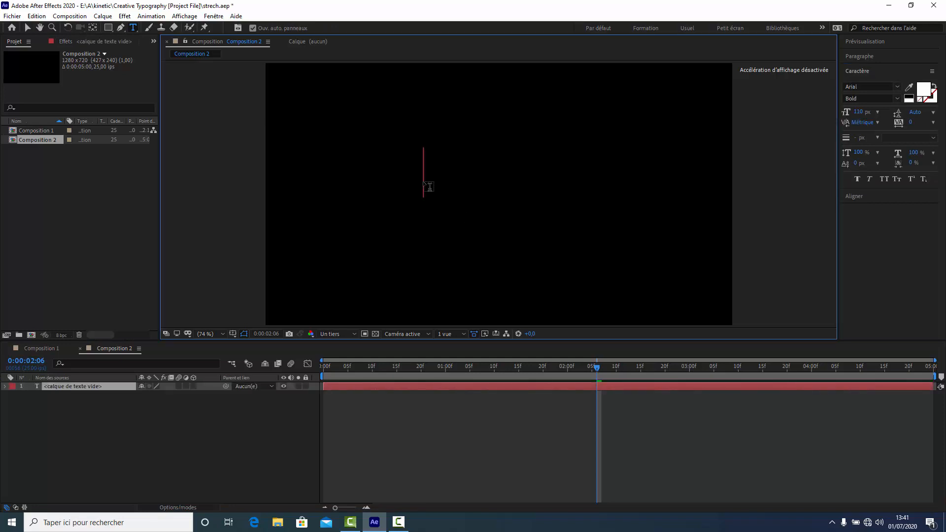
text(T)
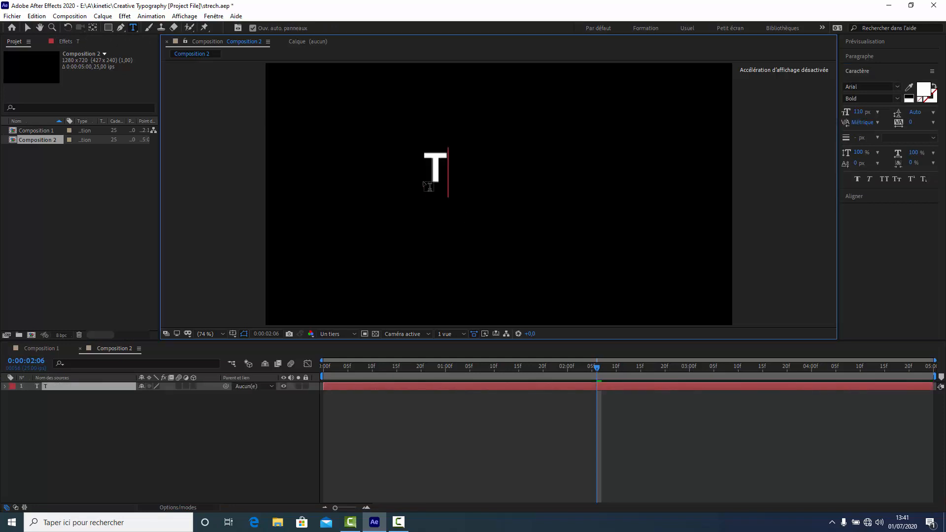
text(OP)
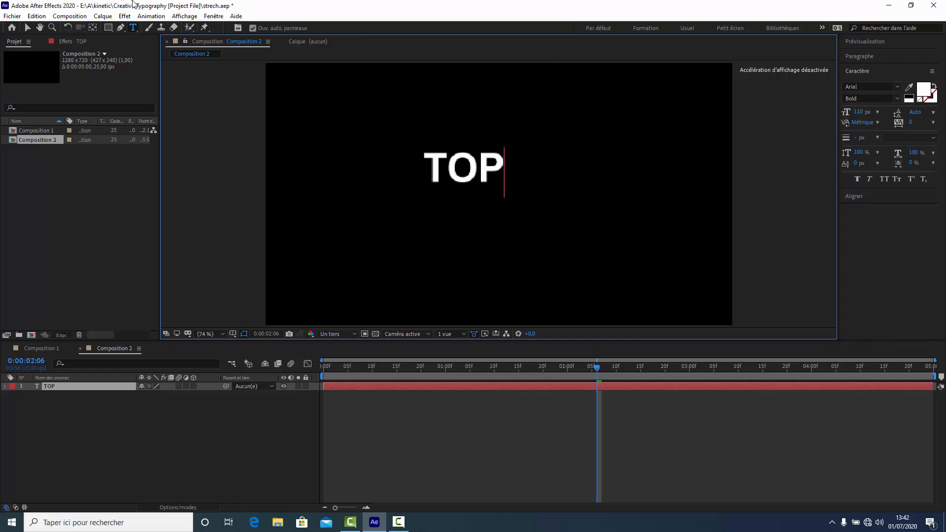
Centre the TOP text horizontally and vertically in the composition
click(217, 18)
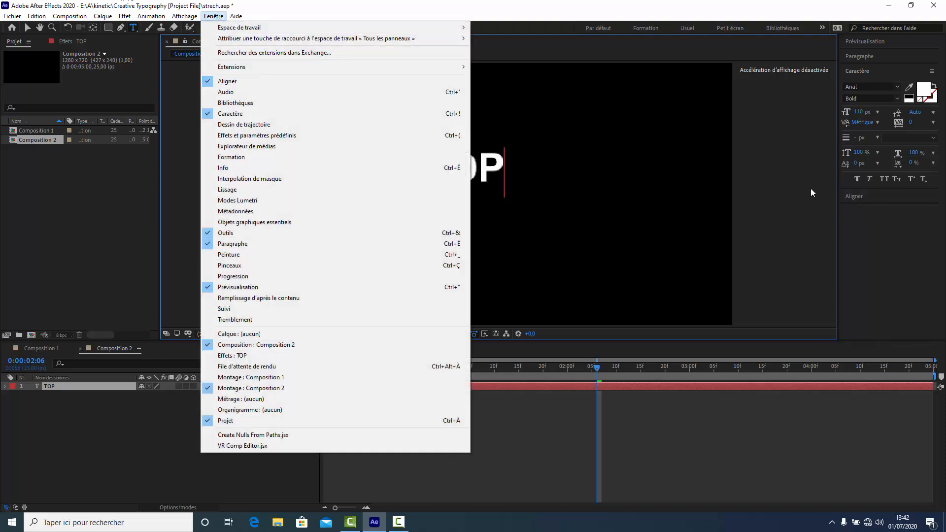
click(854, 198)
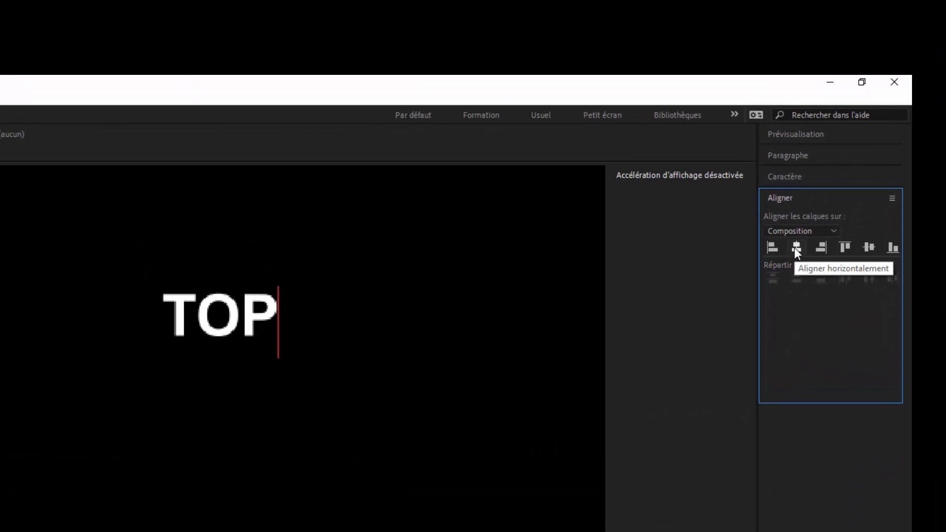
click(794, 247)
click(869, 247)
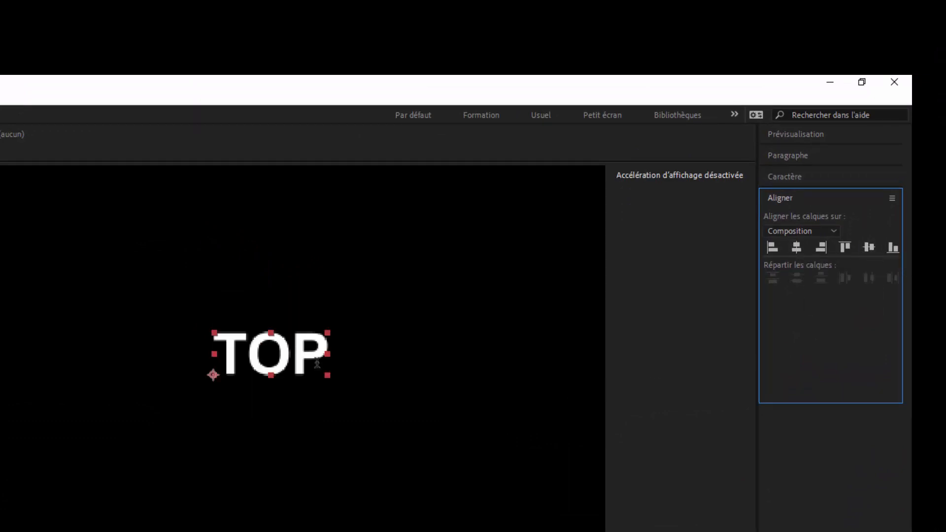
key(ctrl+shift+a)
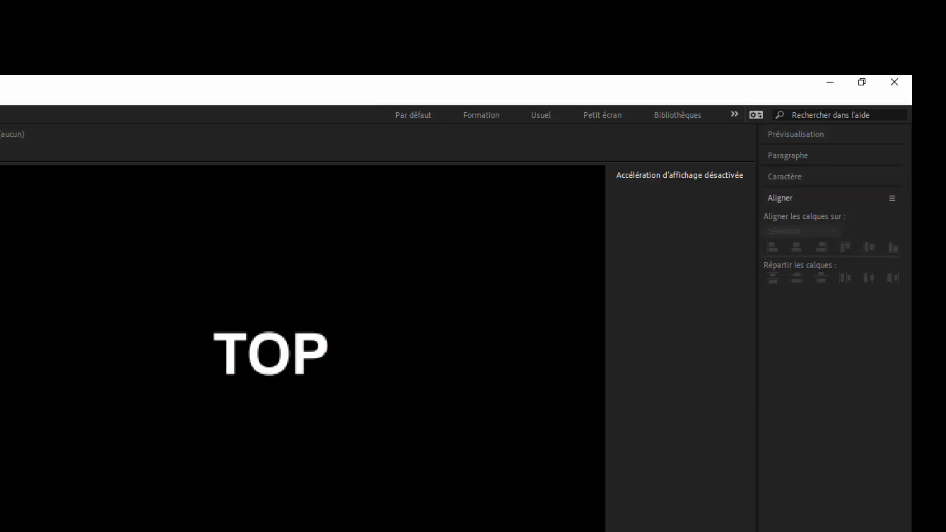
Create shapes from the TOP text layer
key(ctrl+a)
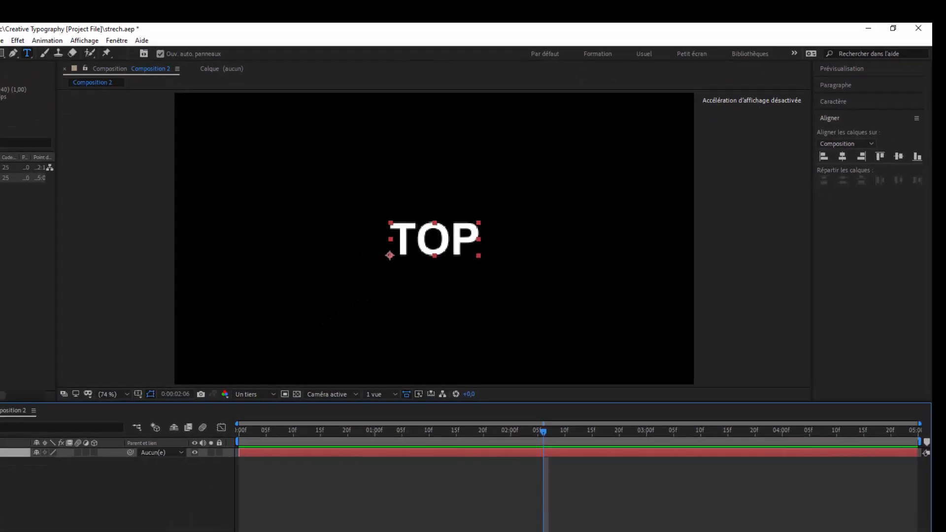
right_click(55, 388)
mouse_move(101, 308)
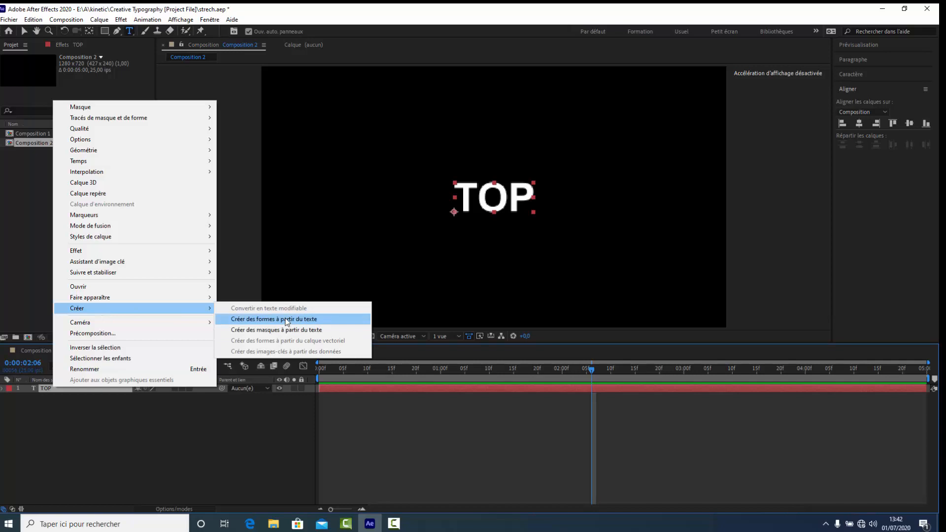
click(287, 321)
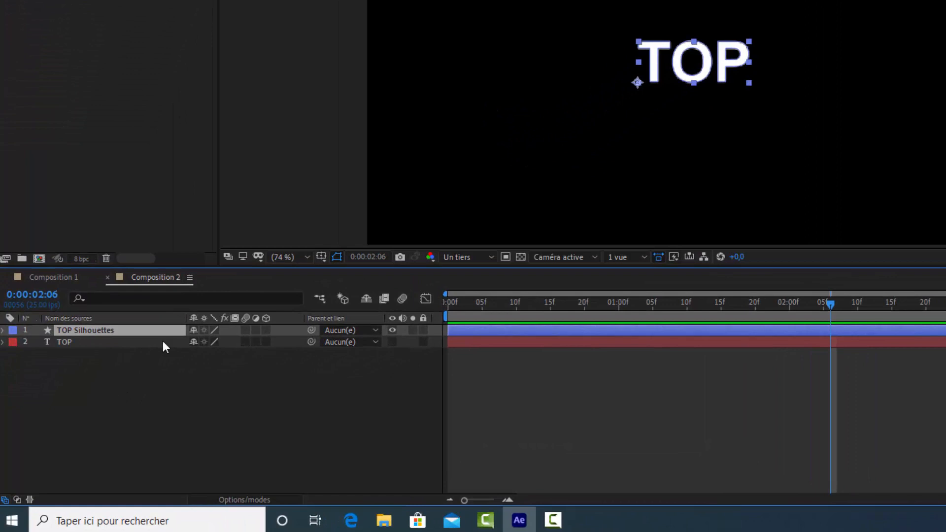
Expand the contents of the TOP Silhouettes layer and open the T, O and P letter groups together
click(3, 330)
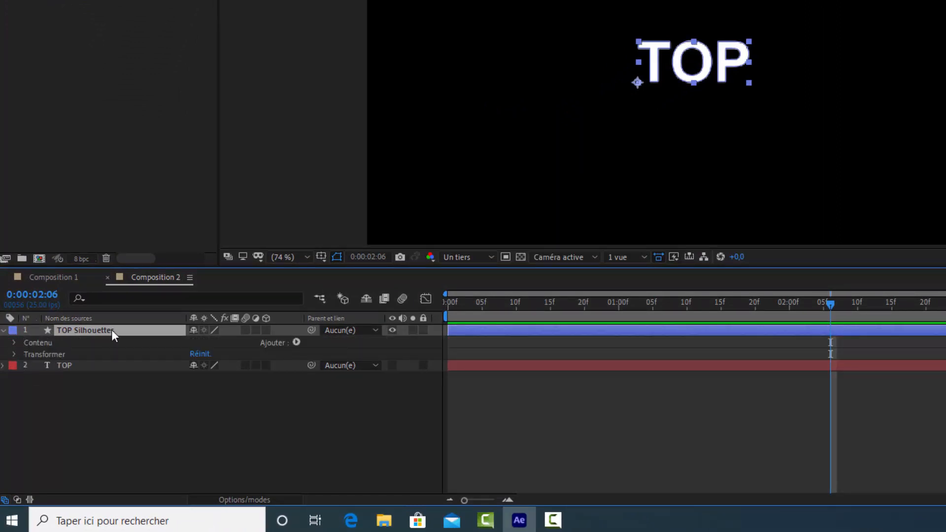
click(15, 342)
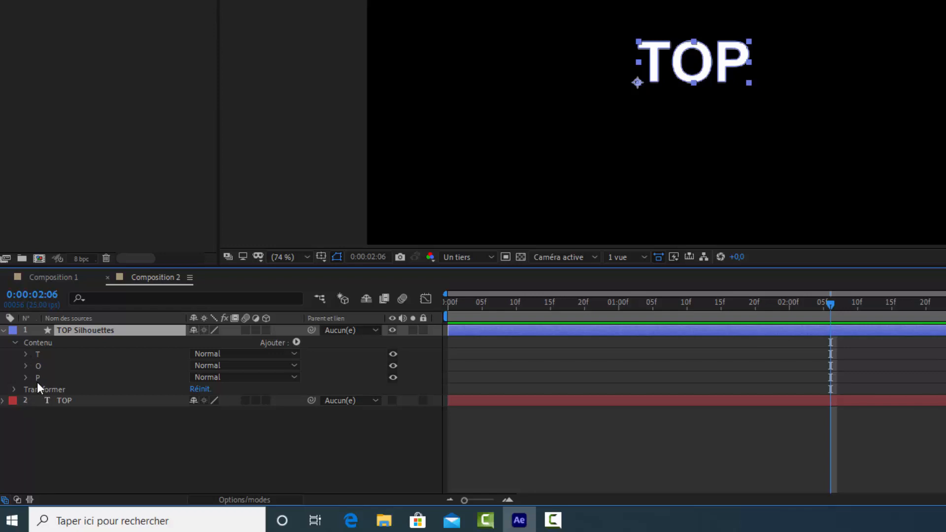
click(44, 355)
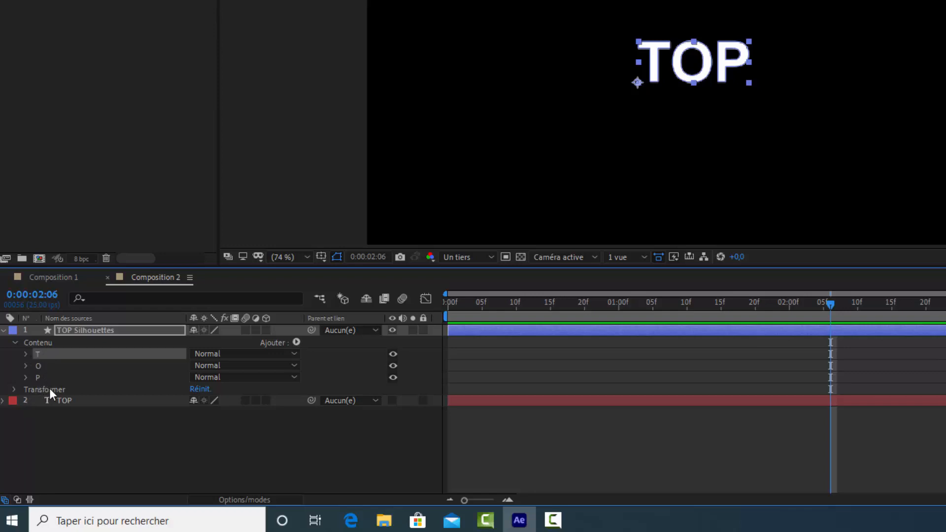
shift+click(48, 376)
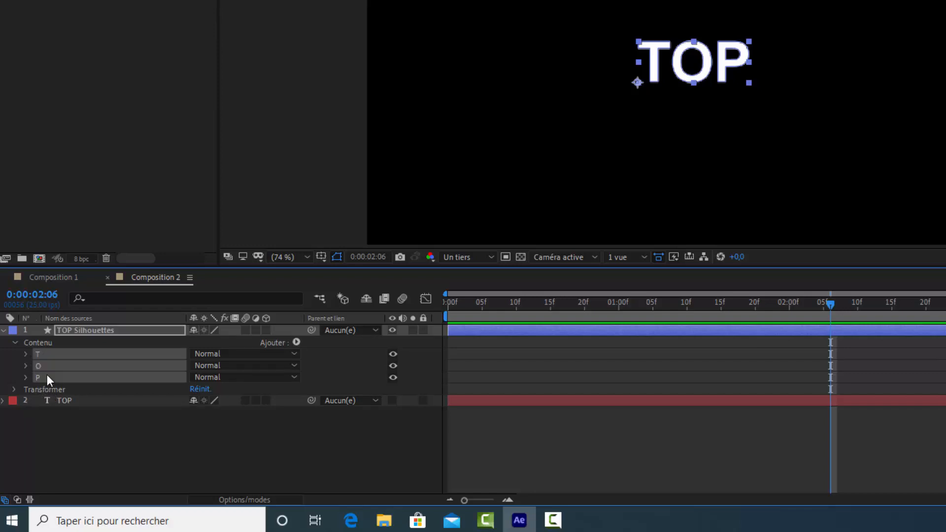
click(25, 377)
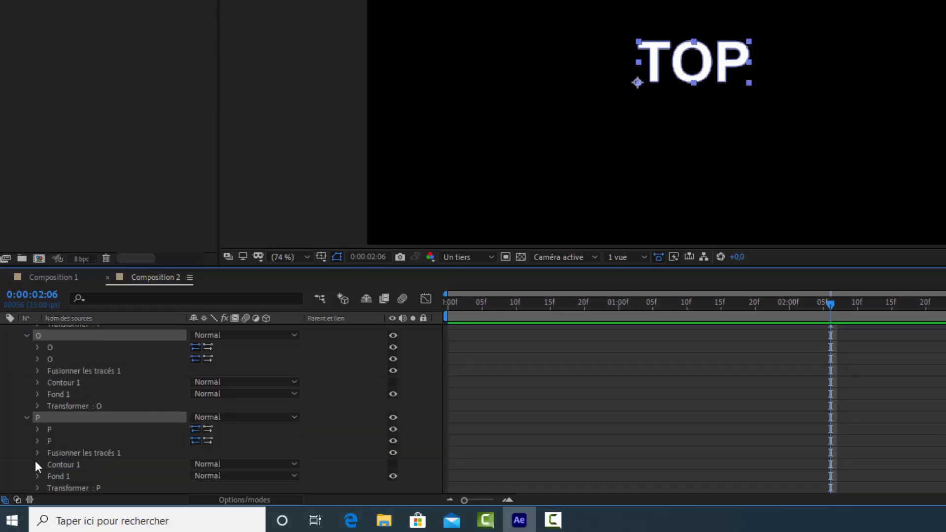
Set Position keyframes at 0:00:02:00 for the selected T, O and P letter groups
click(37, 406)
drag(829, 303, 786, 302)
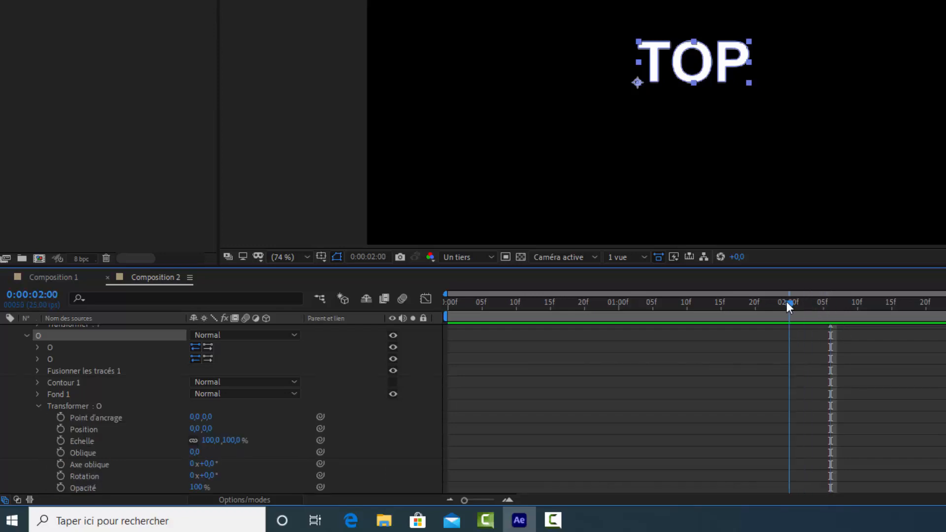
click(60, 428)
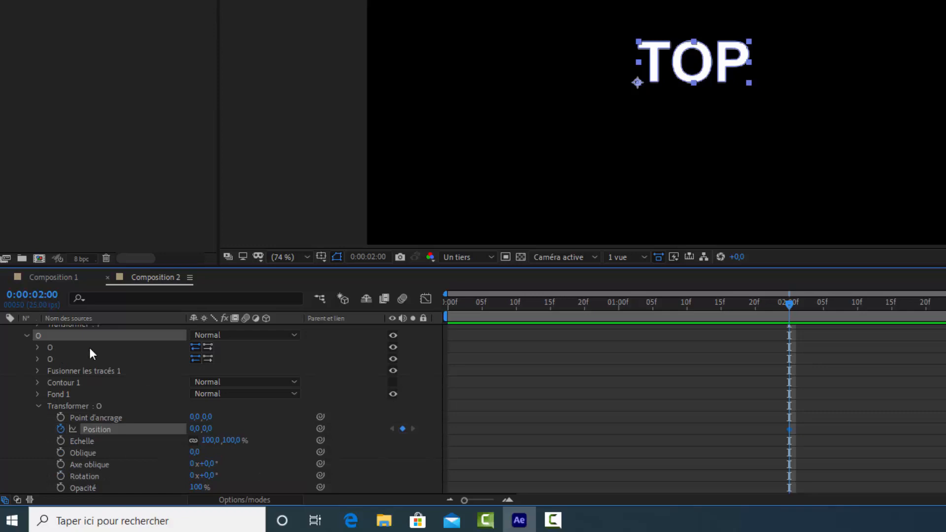
Expand every path inside the T, O and P groups to expose their Tracé properties
scroll(146, 357, up, 2)
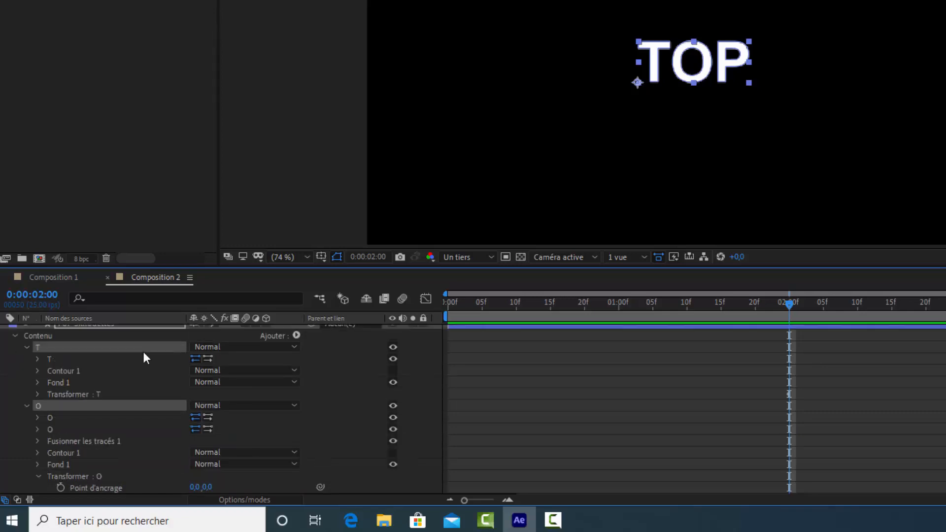
click(38, 359)
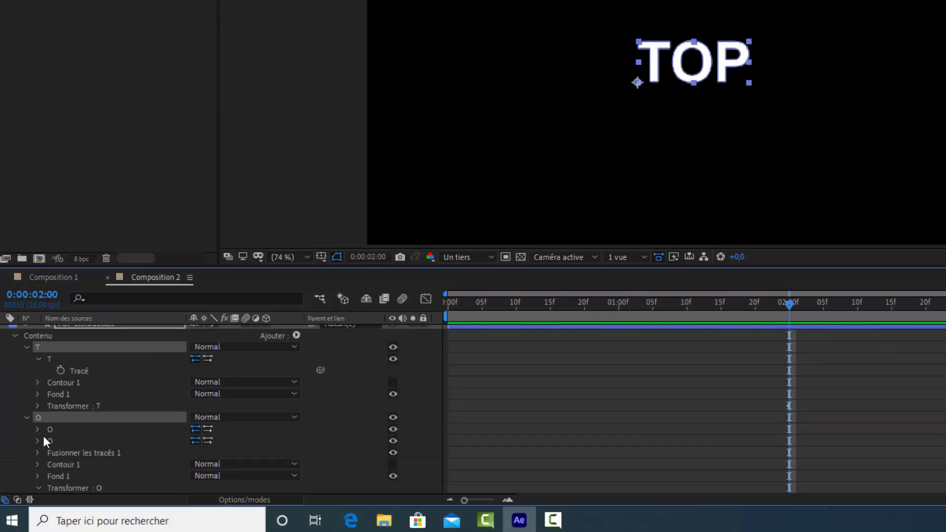
scroll(36, 428, down, 1)
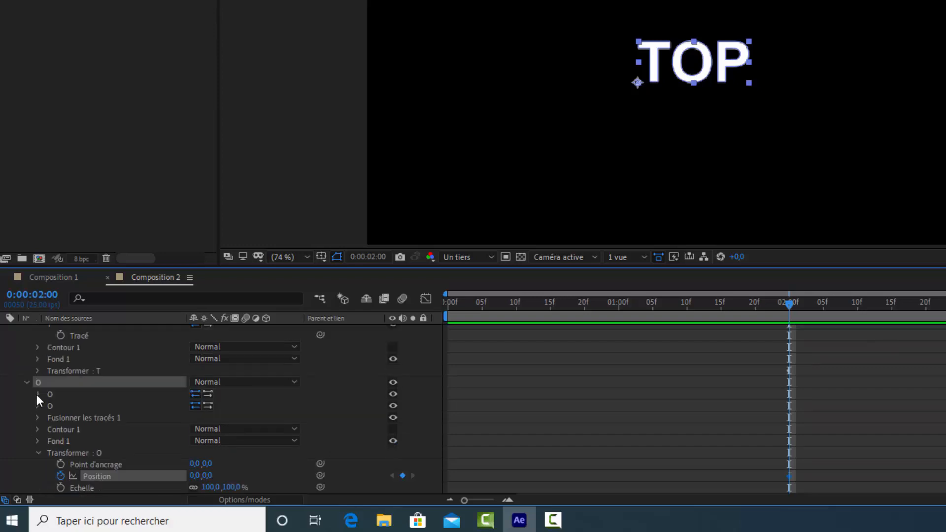
click(36, 395)
click(38, 416)
scroll(4, 418, down, 3)
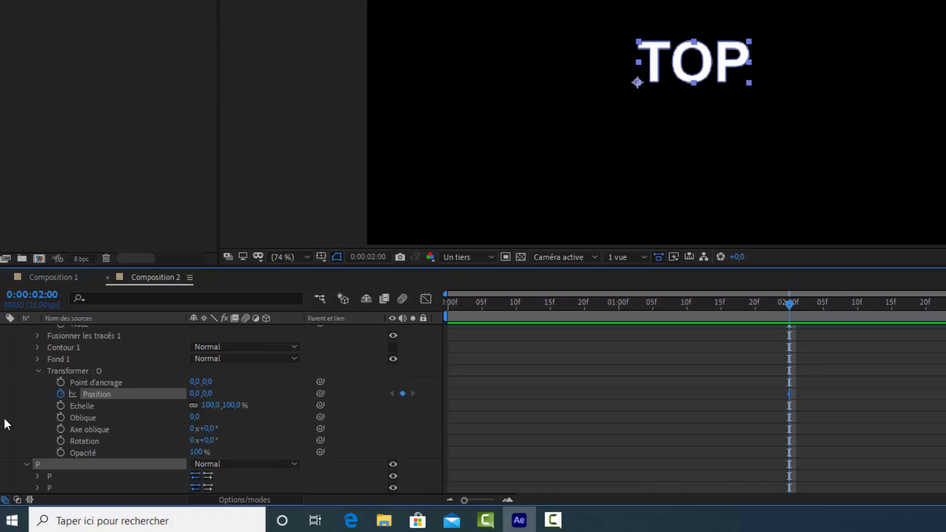
click(37, 476)
scroll(38, 475, down, 2)
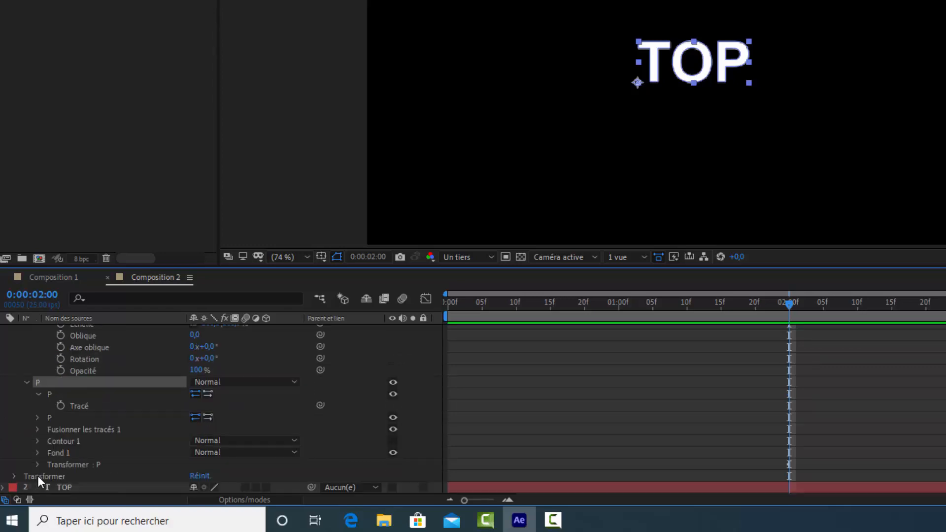
click(38, 418)
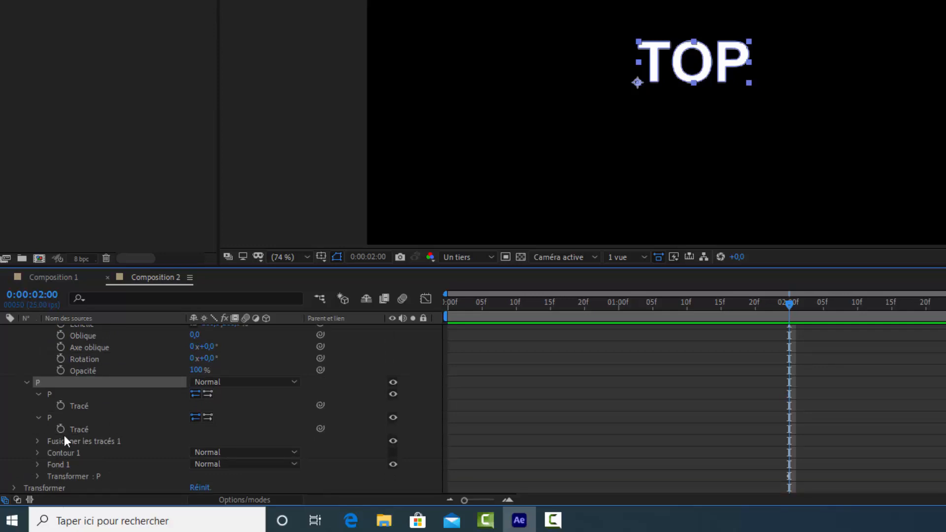
Set Tracé keyframes at 0:00:02:00 on both P paths, both O paths and the T path
click(59, 429)
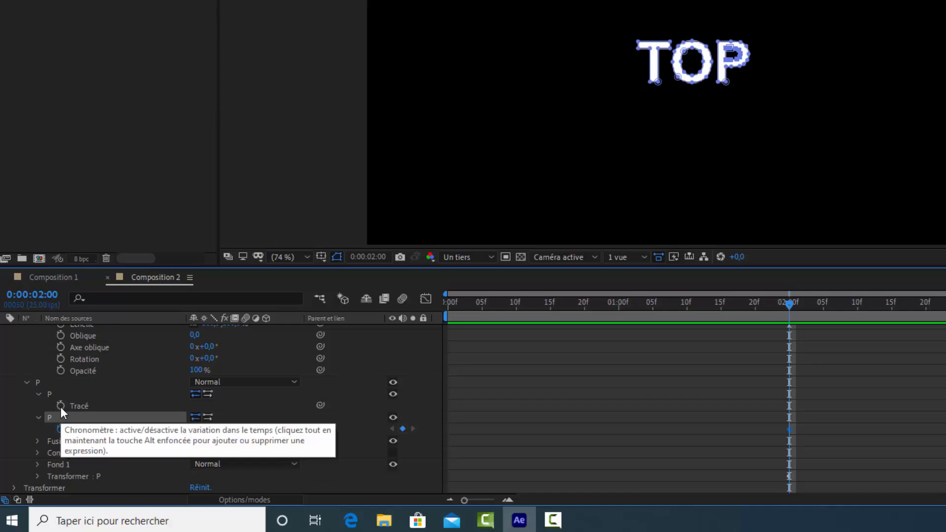
click(61, 407)
scroll(90, 418, up, 3)
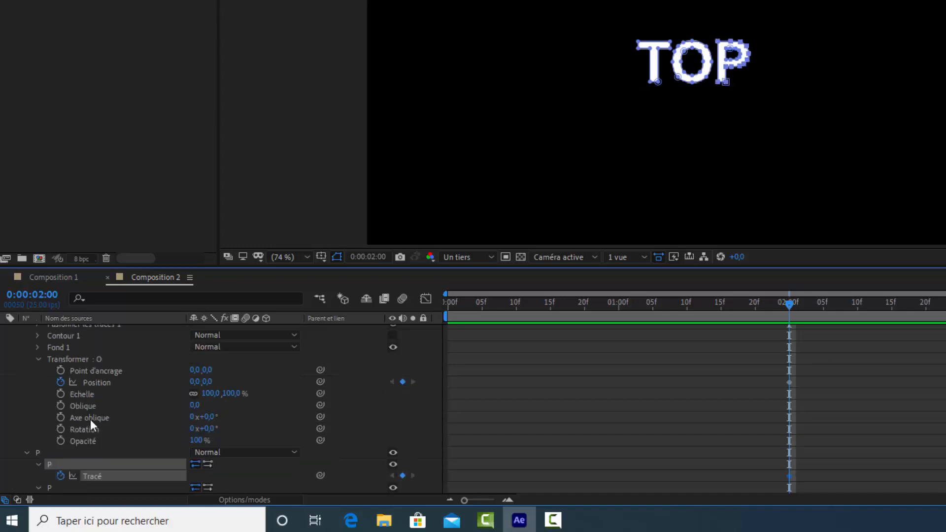
scroll(94, 380, up, 3)
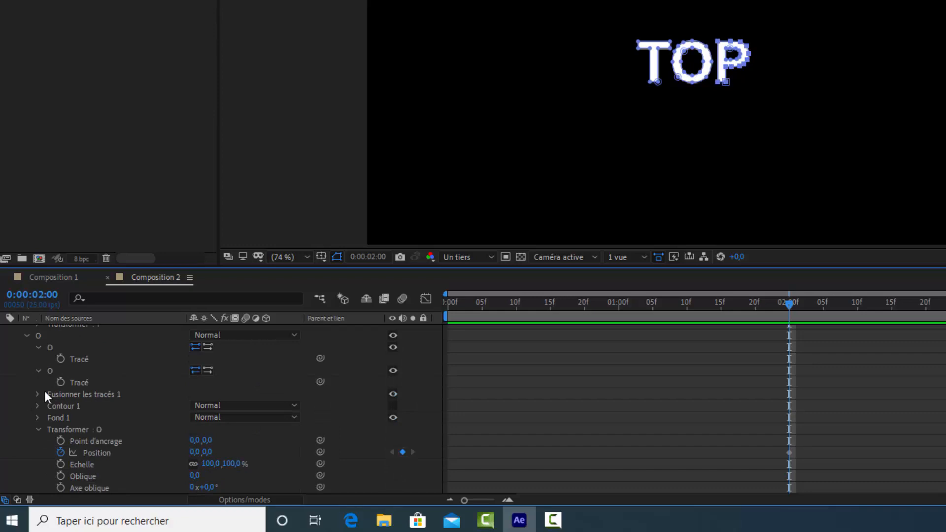
click(61, 383)
click(61, 358)
scroll(87, 367, up, 2)
scroll(87, 366, up, 3)
click(69, 377)
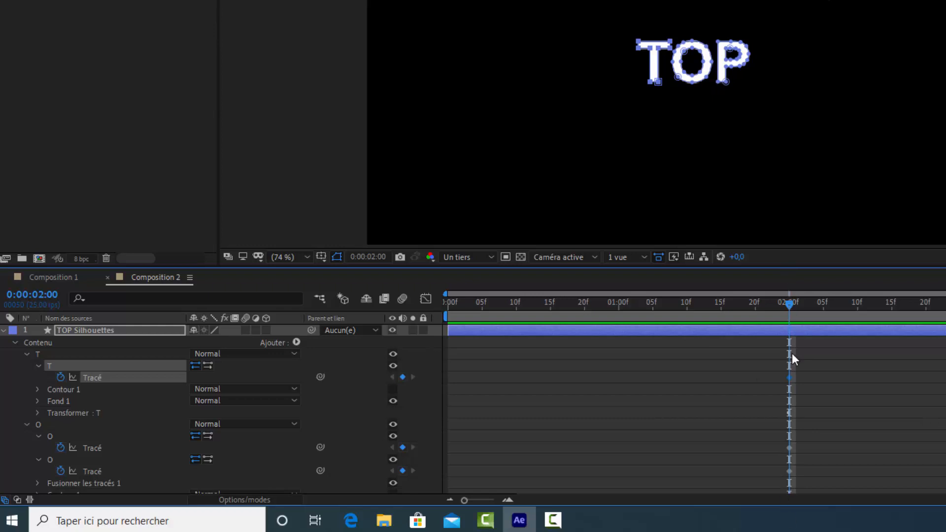
Return to 0:00:00:00 and collapse the T and O letter groups, leaving the P group's paths exposed
drag(536, 302, 436, 303)
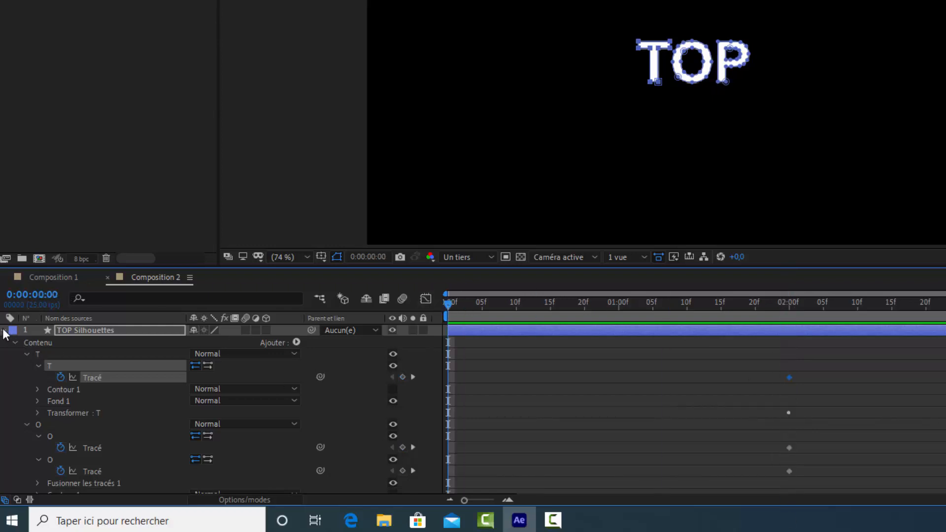
click(19, 343)
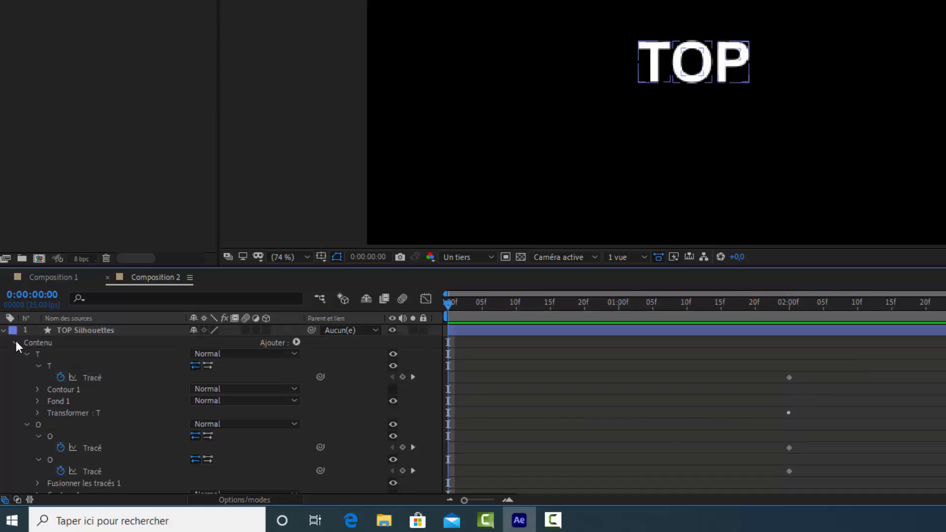
click(15, 343)
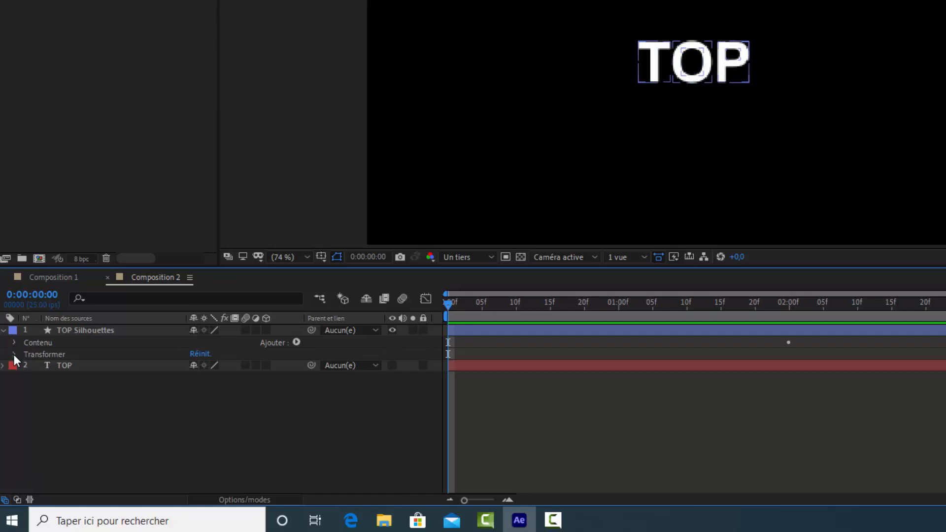
ctrl+click(14, 347)
click(26, 342)
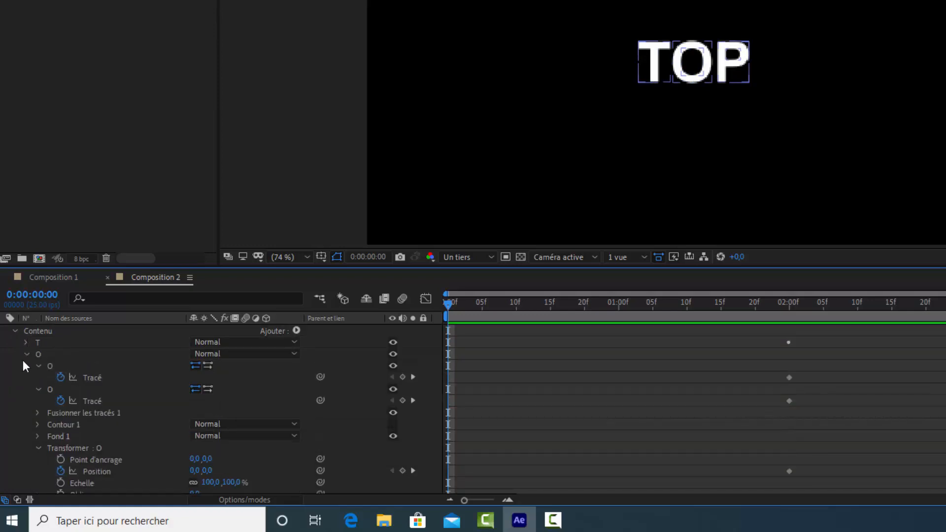
click(27, 354)
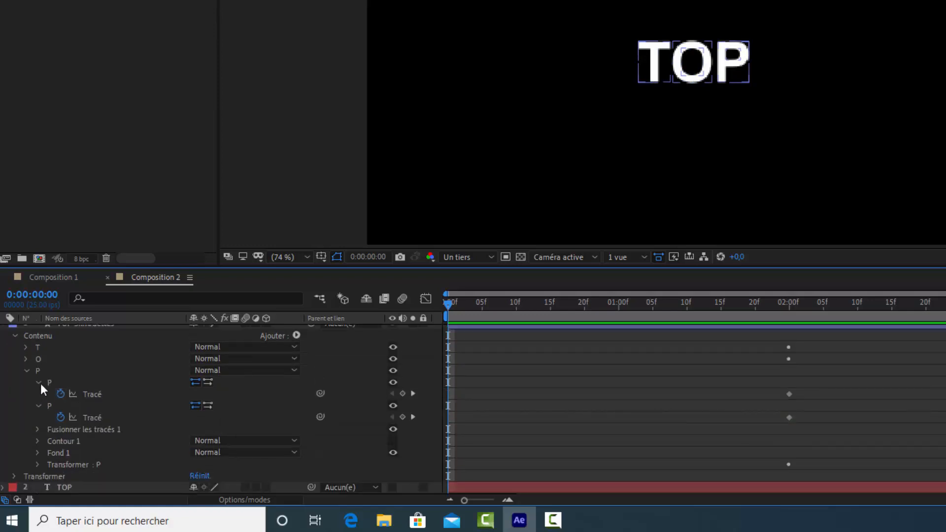
Stretch the bowl of the P far to the right at 0:00:00:00 using both of its Tracé paths
click(92, 393)
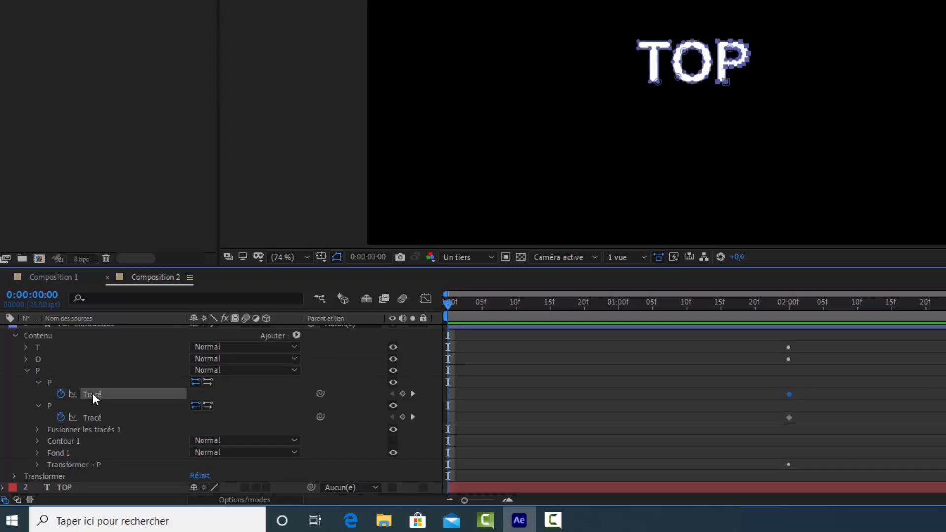
shift+click(96, 407)
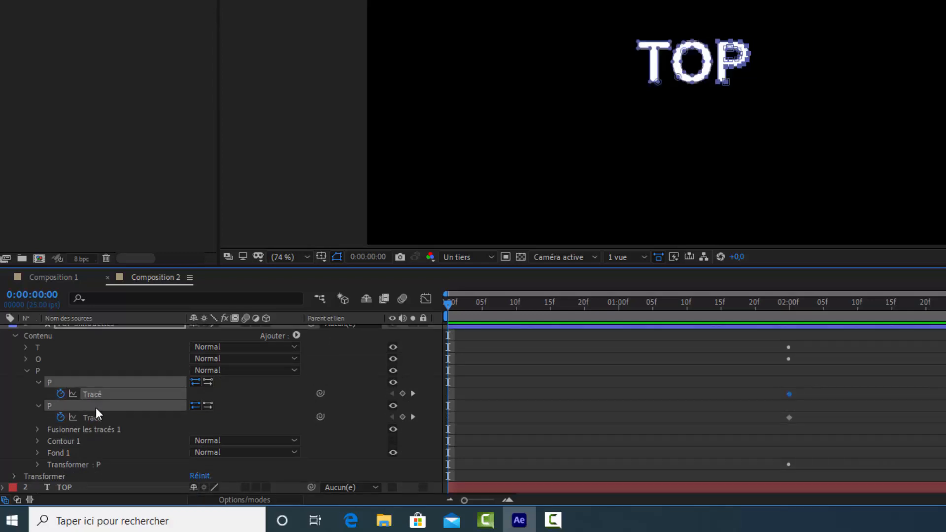
shift+click(96, 418)
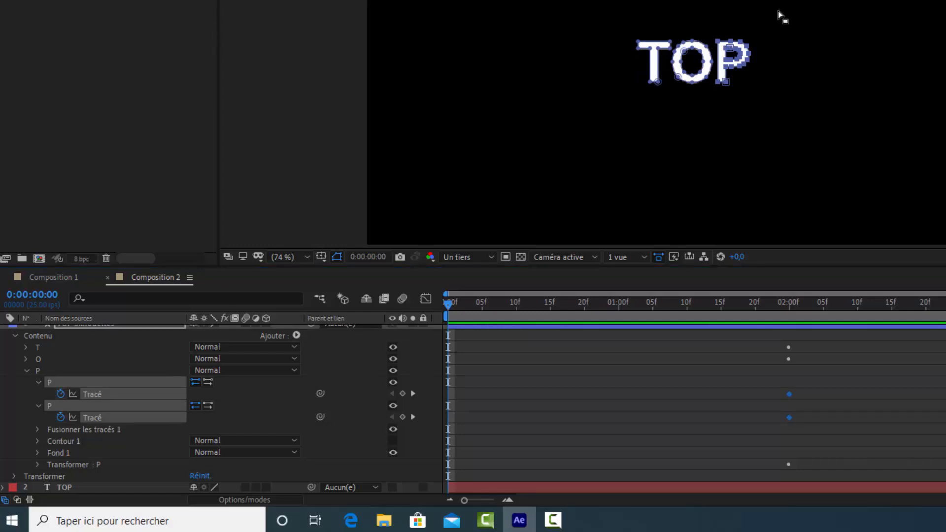
drag(729, 23, 760, 66)
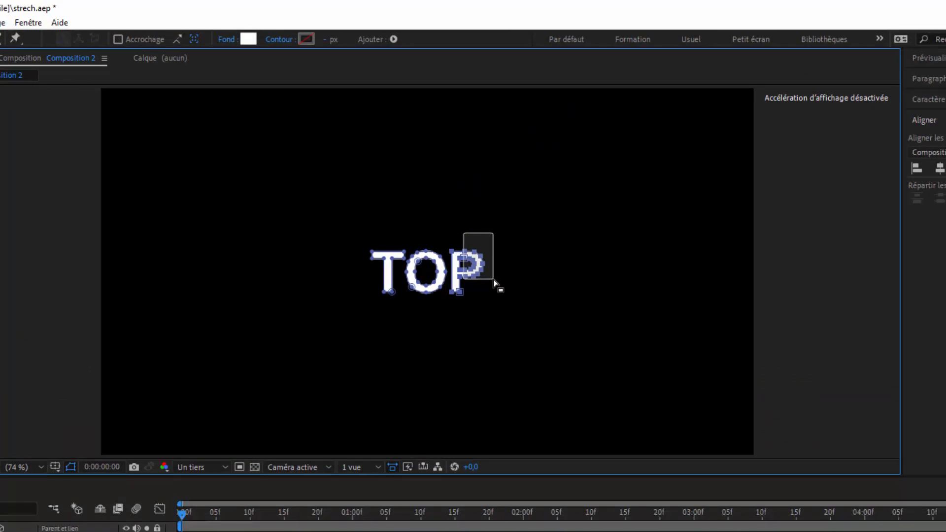
drag(493, 281, 611, 265)
drag(610, 264, 611, 266)
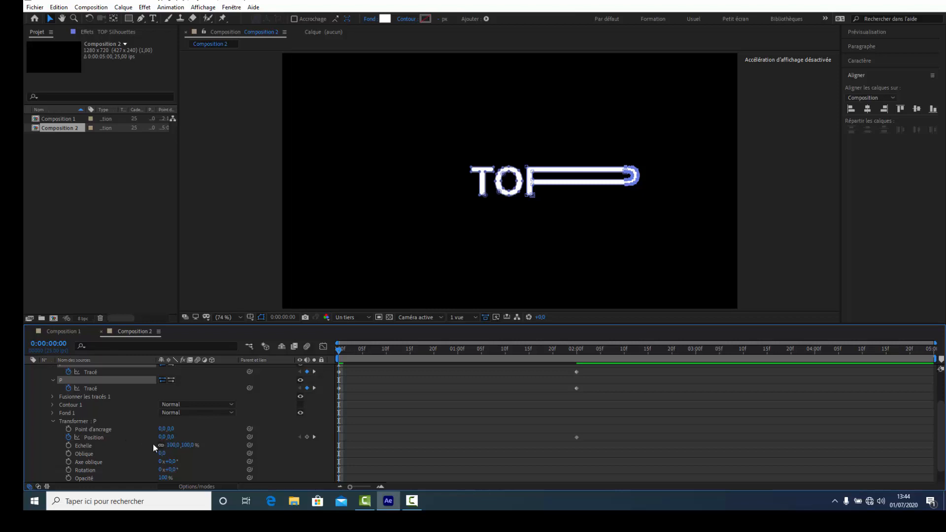
Move the P group outside the frame on the right at 0:00:00:00 by setting its Position to 929, 0
key(comma)
key(comma)
key(comma)
key(period)
key(period)
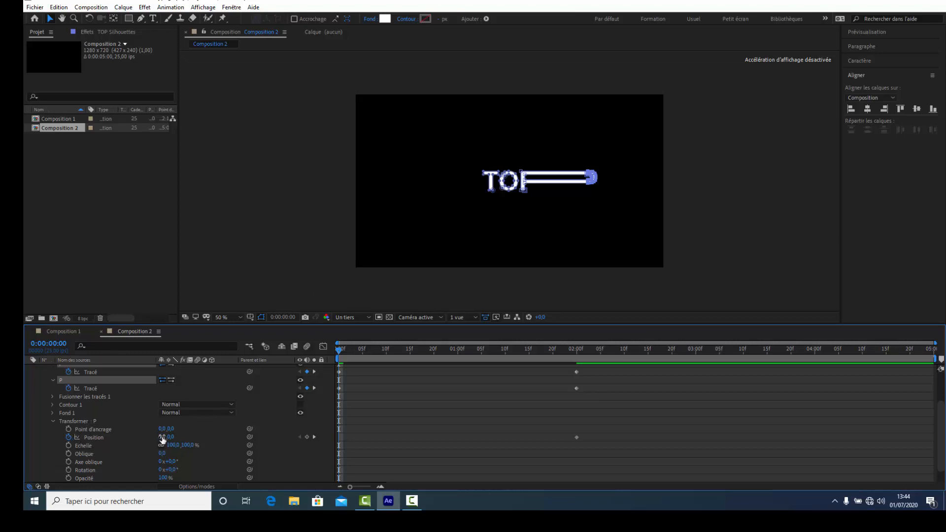
drag(159, 437, 328, 473)
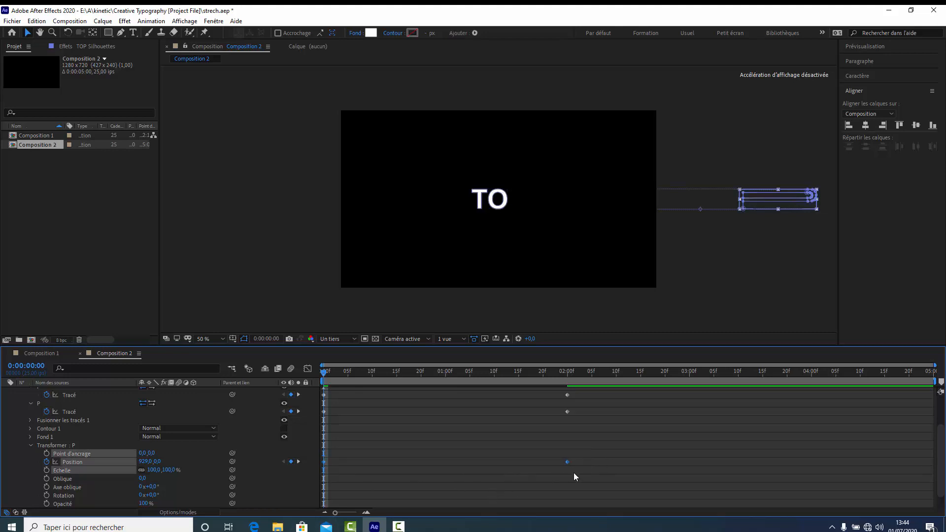
Set the outgoing velocity influence of the P group's Position keyframes to 75%
right_click(567, 462)
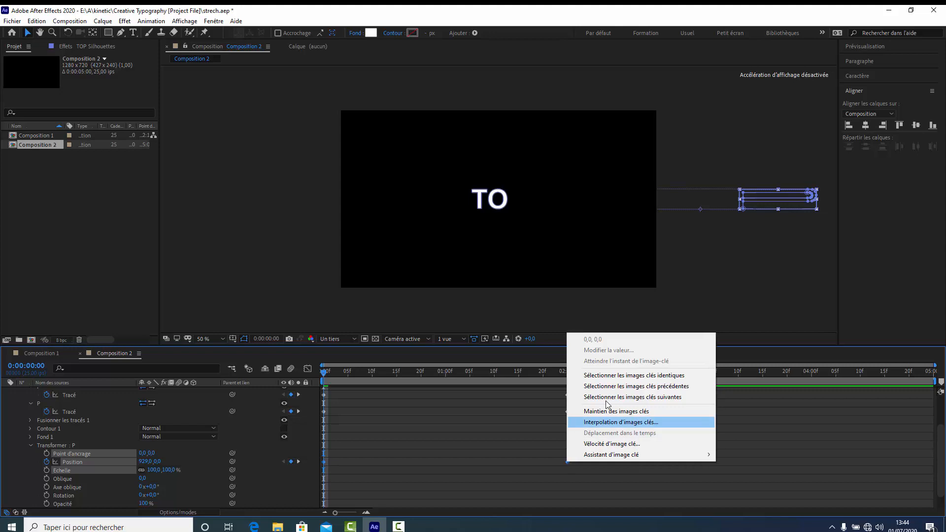
click(599, 443)
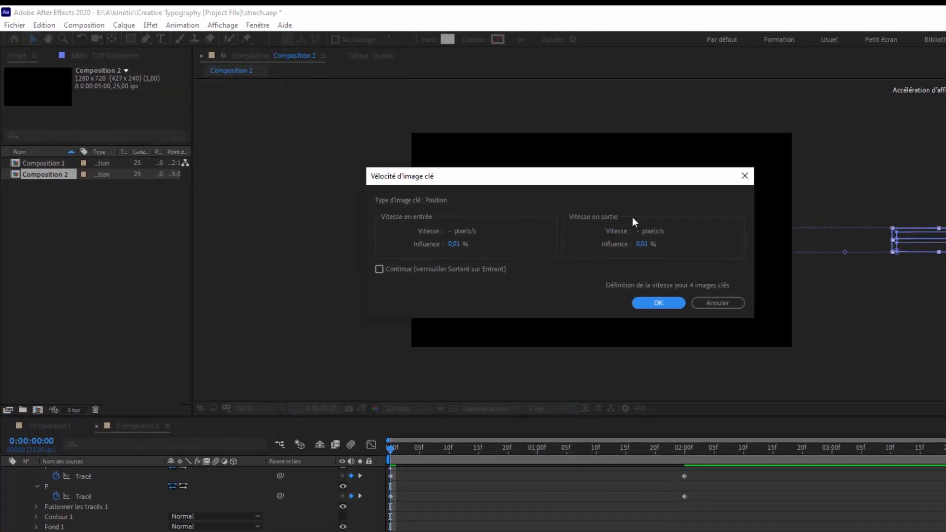
click(642, 244)
text(75)
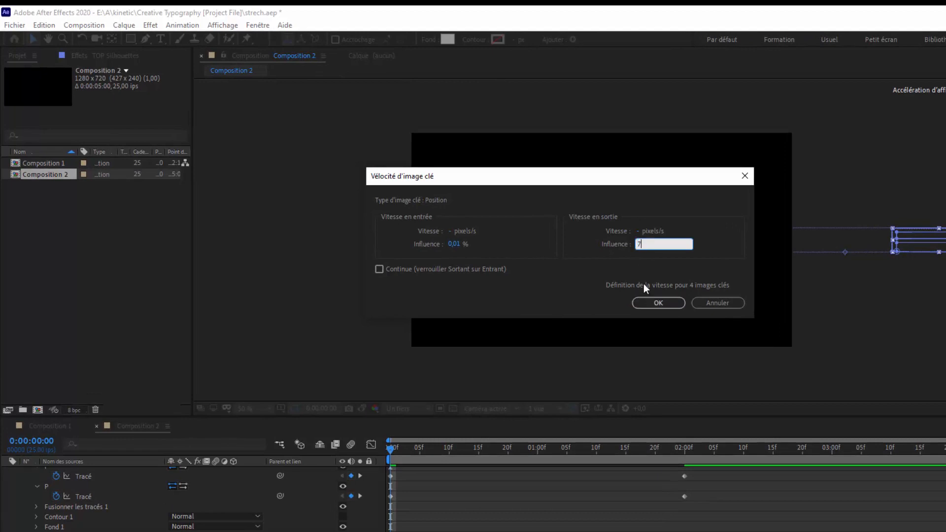
click(658, 302)
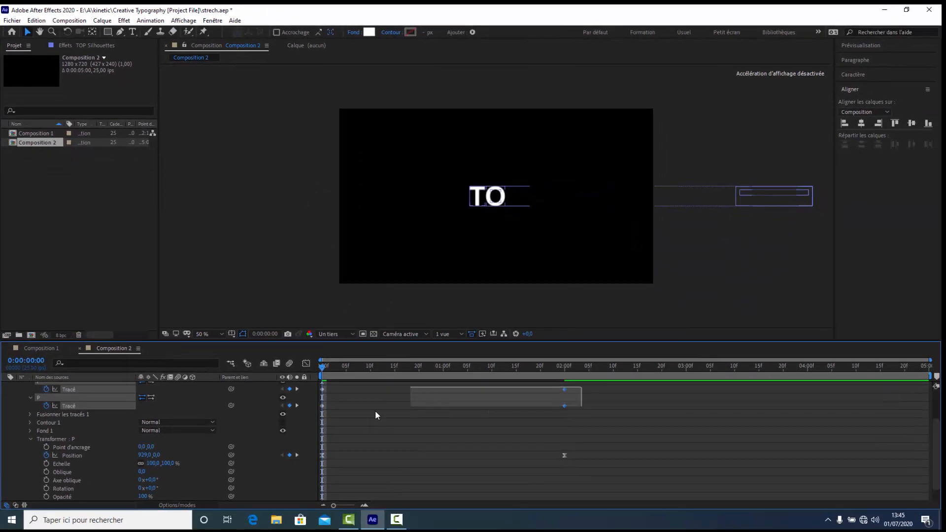
Change the outgoing keyframe velocity influence for all Tracé keyframes of both P paths
drag(375, 415, 315, 419)
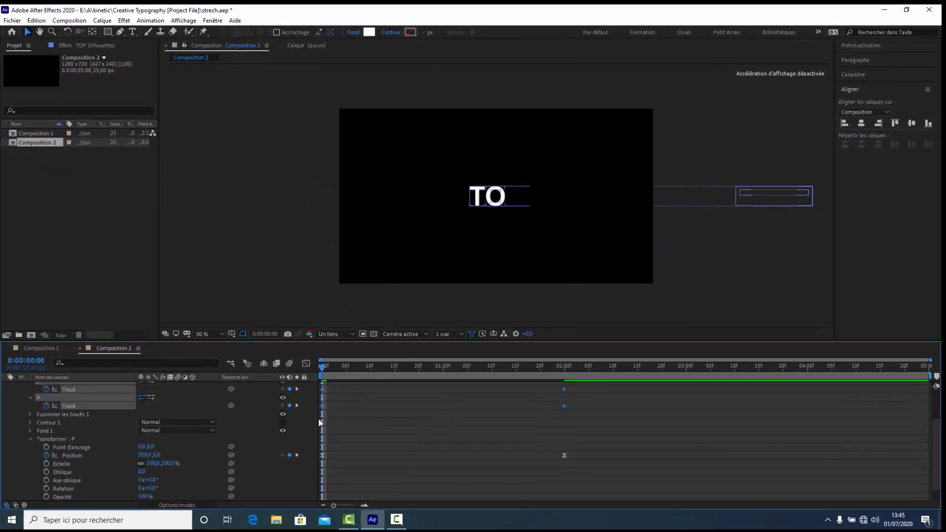
right_click(564, 406)
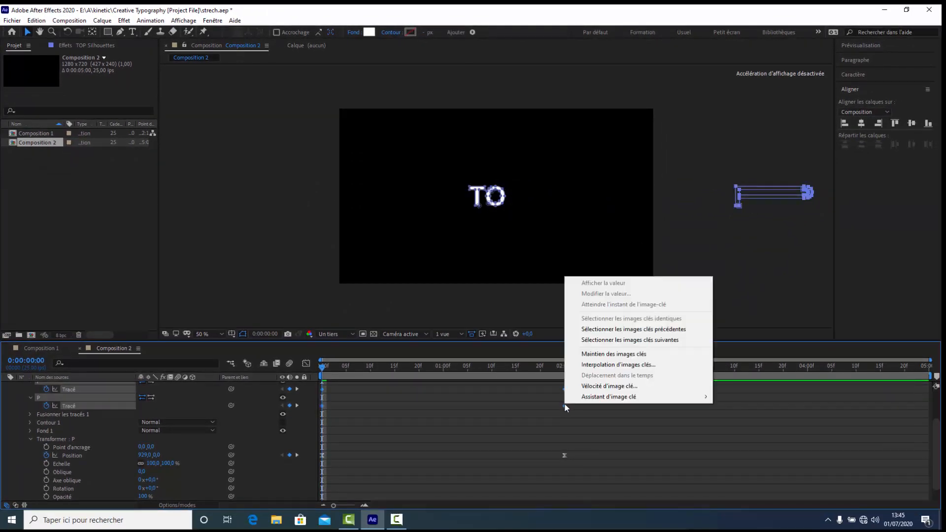
click(598, 388)
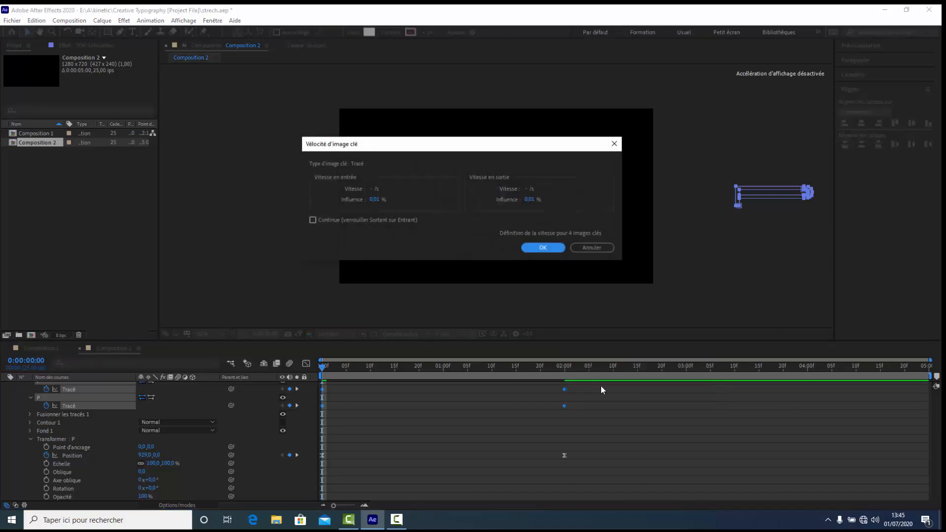
click(530, 199)
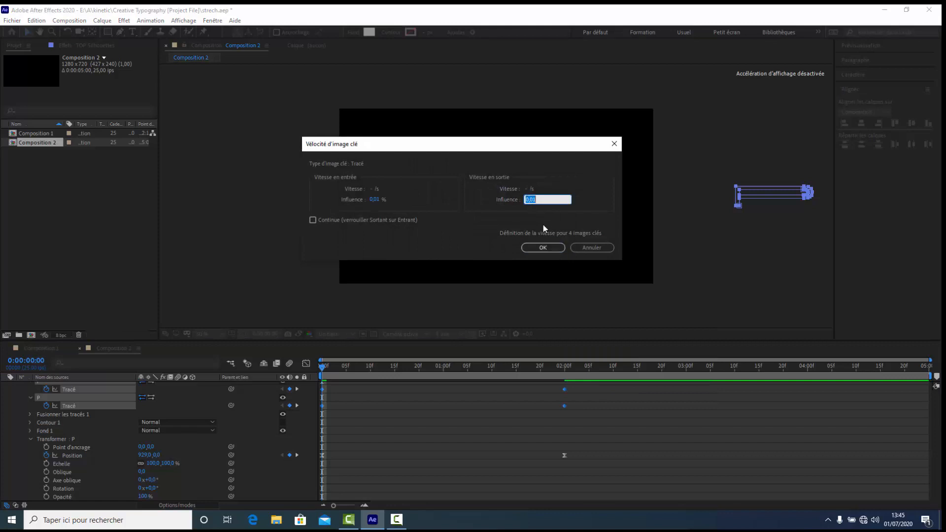
key(Return)
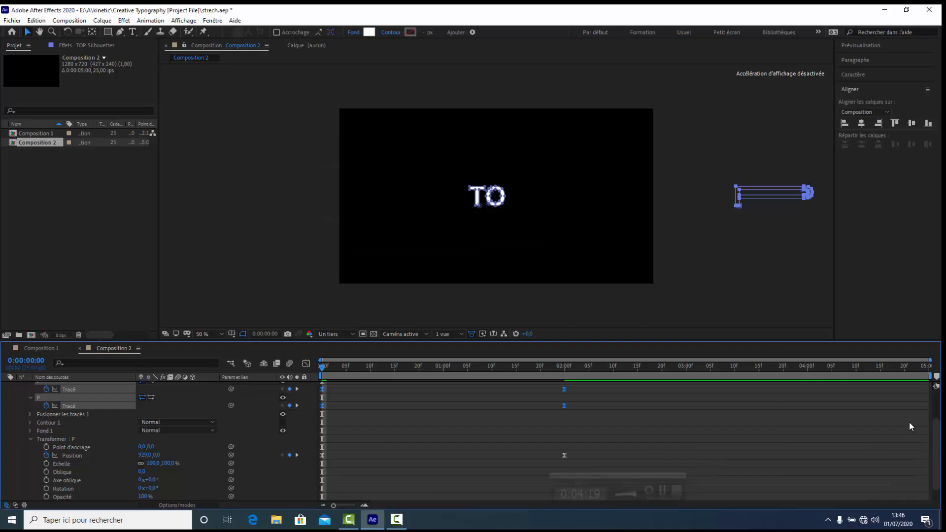
Shorten the work area to end just after 0:00:02:00 and preview the P animation
drag(935, 376, 581, 375)
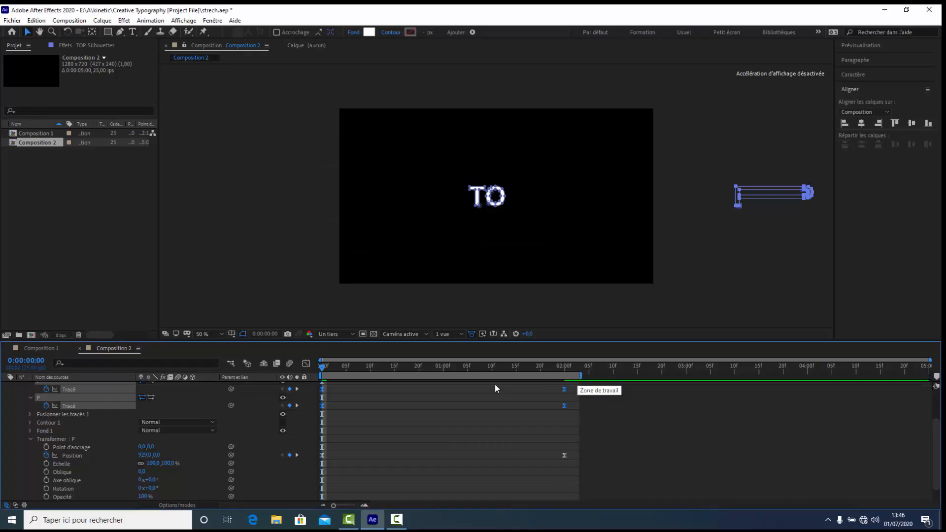
key(space)
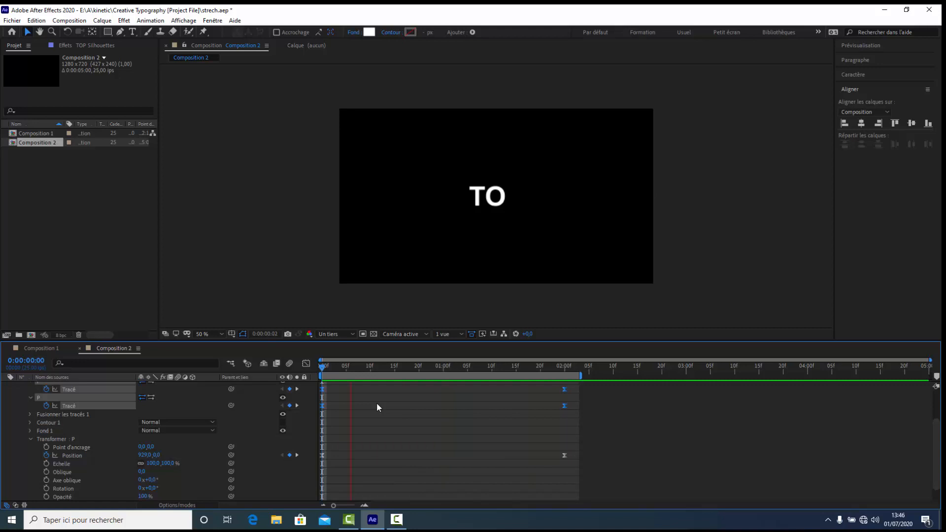
key(space)
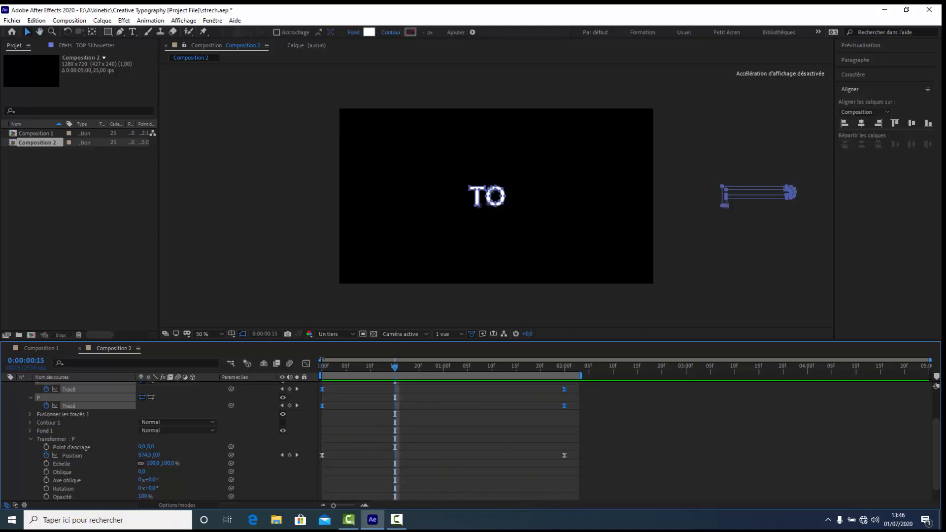
Return to 0:00:00:00, collapse the P paths and bring up the O group's Tracé and Position properties
drag(397, 368, 300, 380)
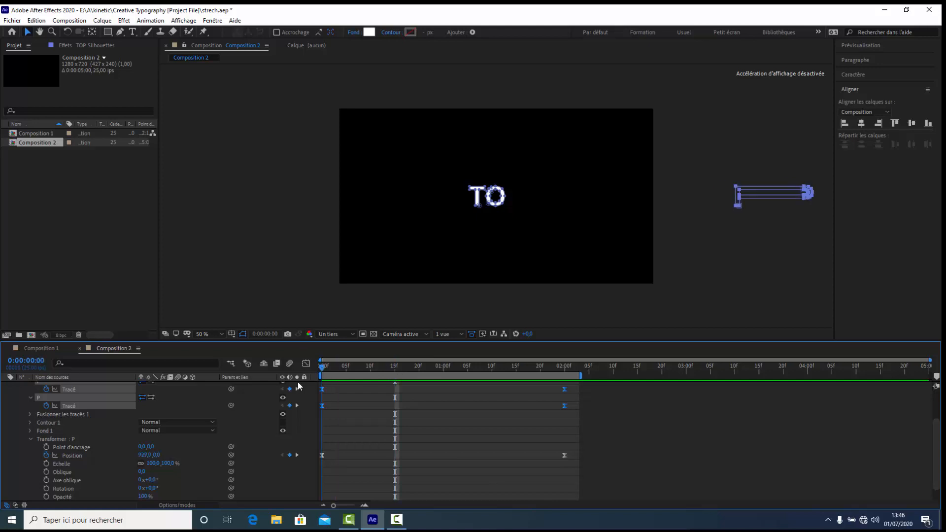
click(30, 398)
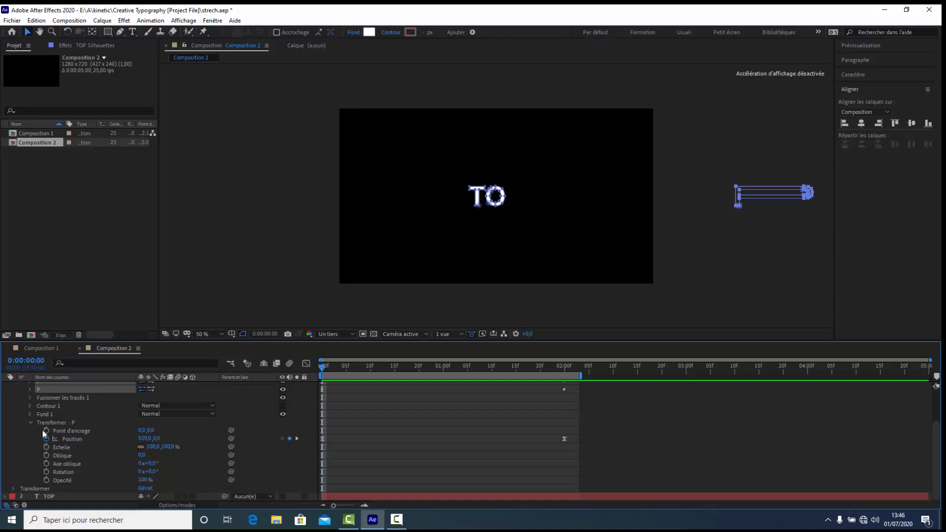
scroll(84, 403, up, 5)
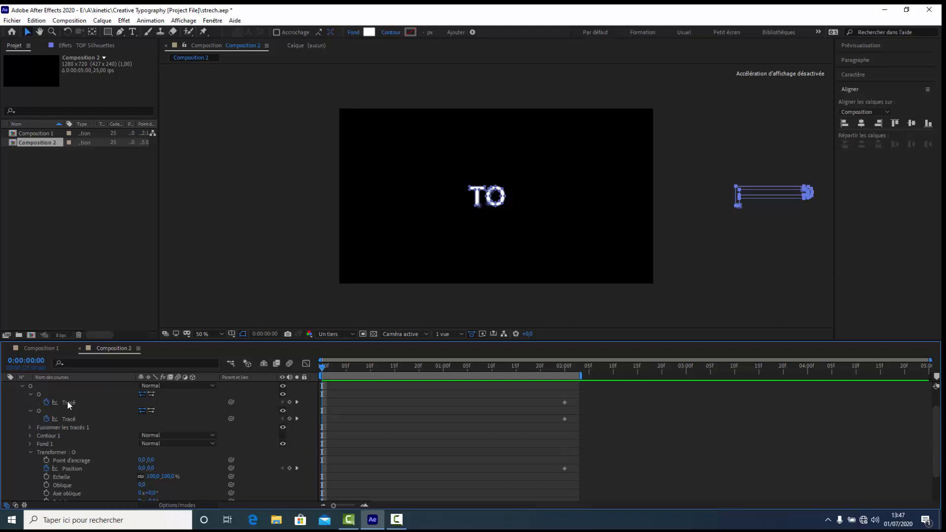
click(498, 175)
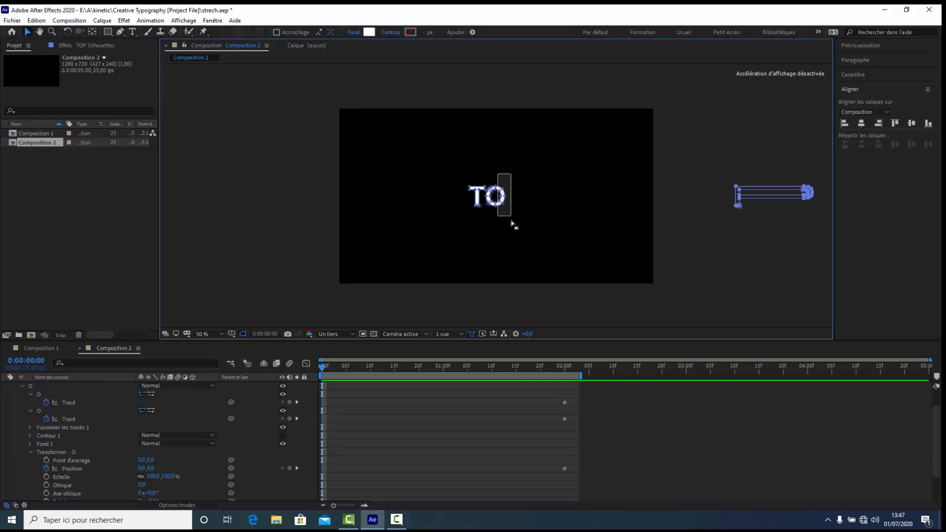
drag(511, 223, 527, 193)
click(36, 20)
click(54, 32)
Stretch the right side of both O paths to the right at 0:00:00:00 and set the O group's Position to 904, 0
click(79, 405)
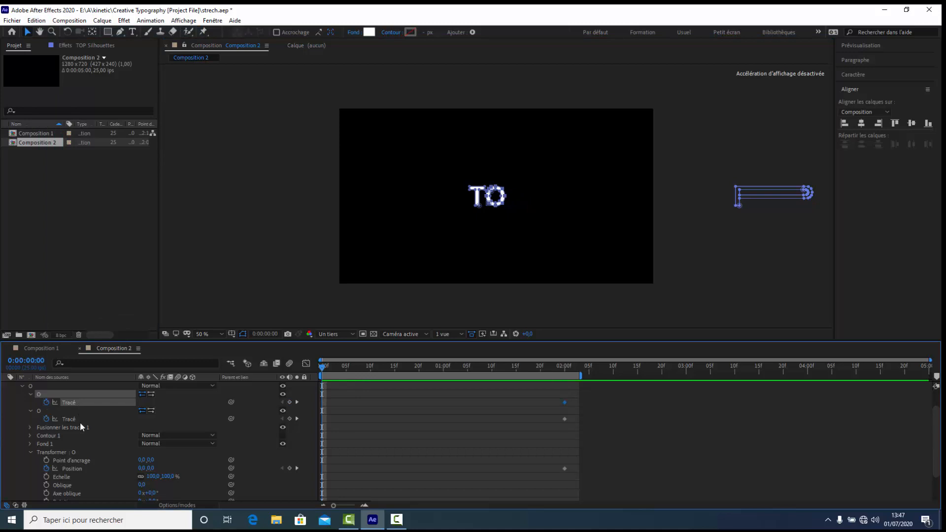
shift+click(81, 420)
drag(498, 167, 507, 230)
drag(506, 192, 595, 196)
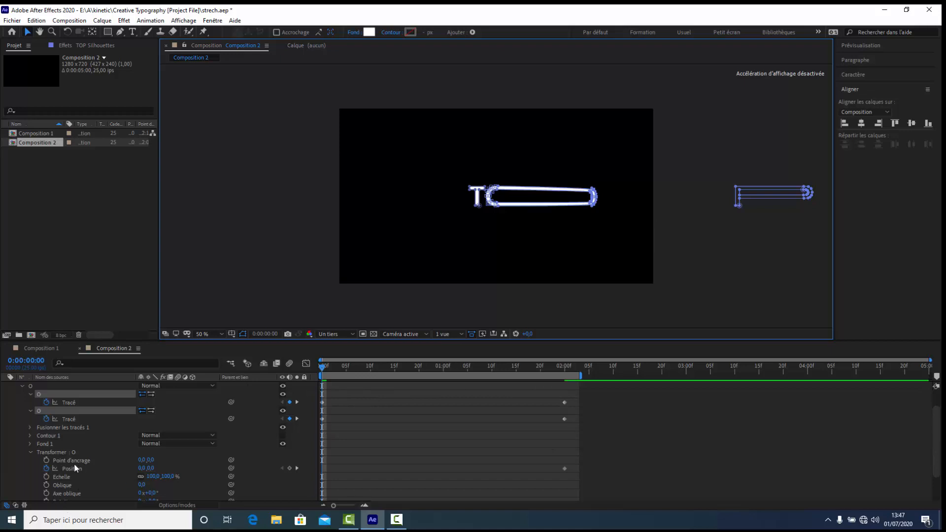
drag(141, 468, 580, 464)
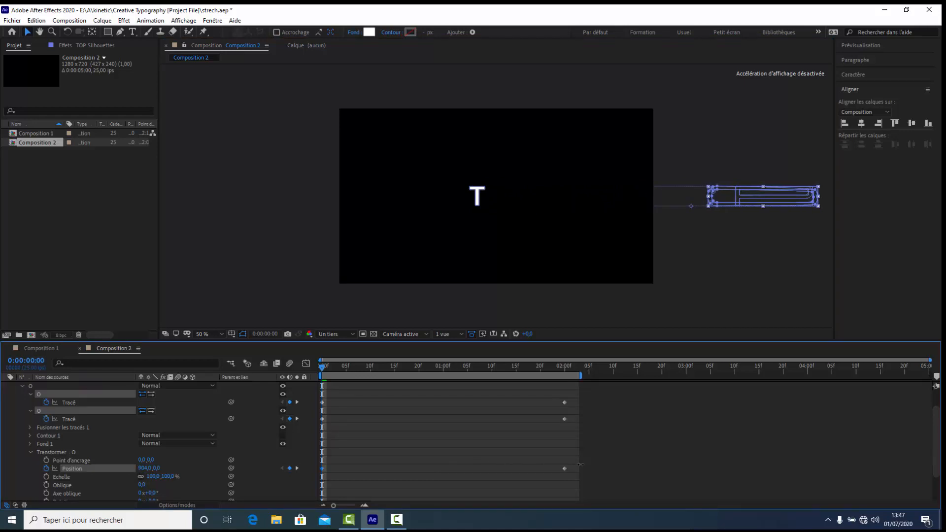
Set the outgoing velocity influence of the O group's Position keyframes to 75%
drag(575, 442, 318, 491)
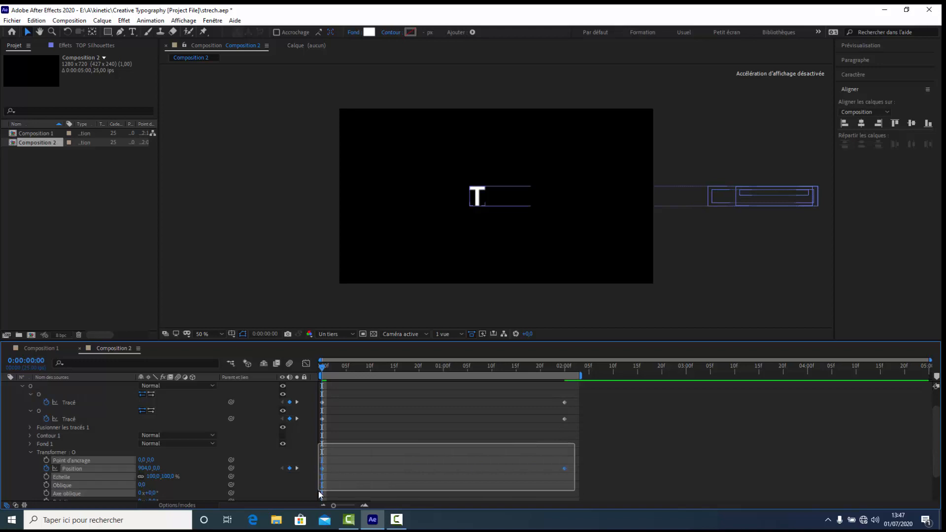
right_click(564, 468)
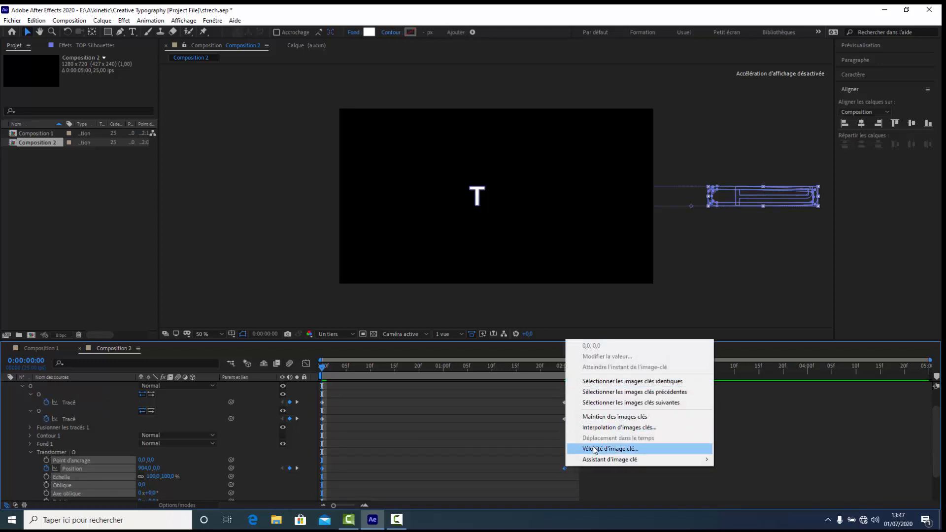
click(609, 449)
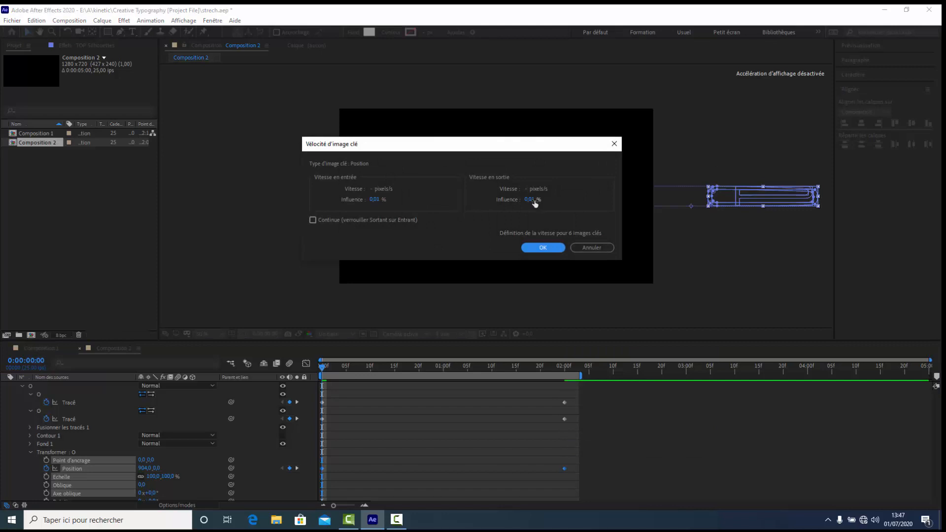
click(539, 200)
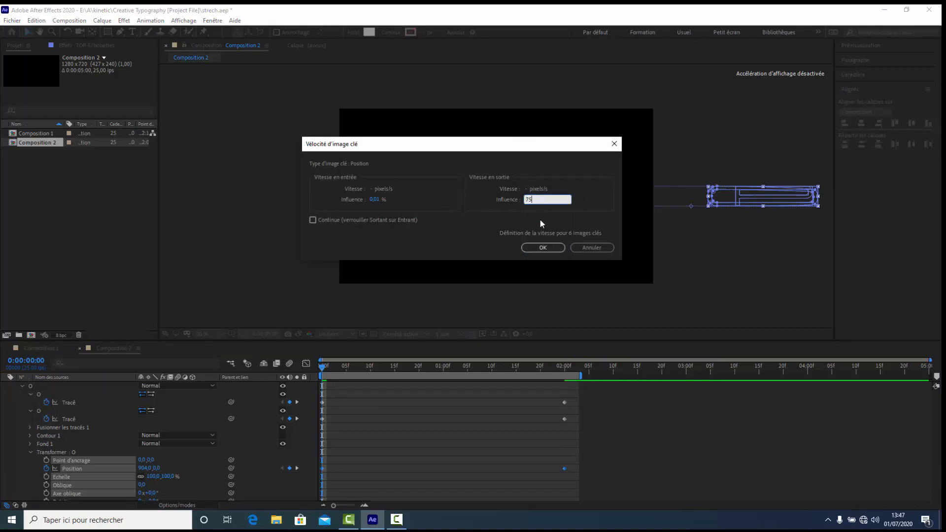
click(543, 247)
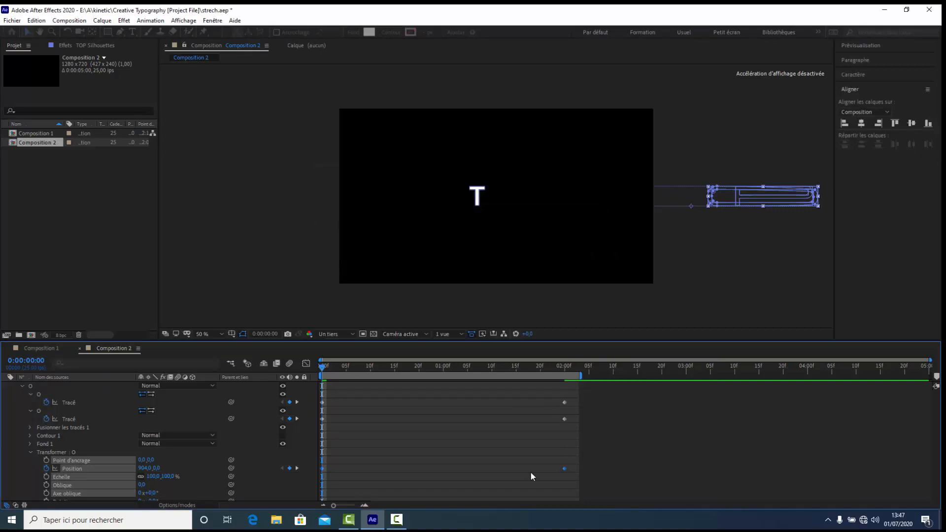
Set the outgoing velocity influence of all Tracé keyframes of both O paths to 75%
drag(572, 397, 319, 429)
right_click(567, 418)
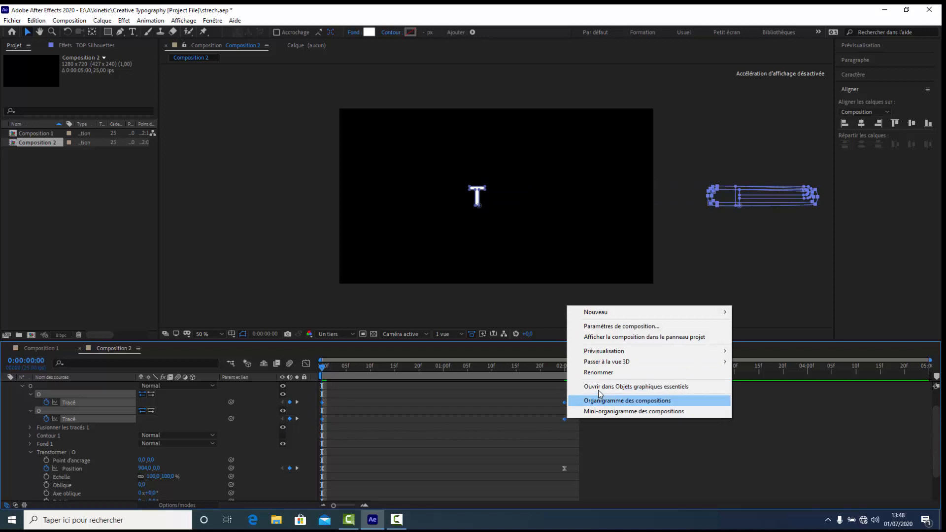
right_click(564, 419)
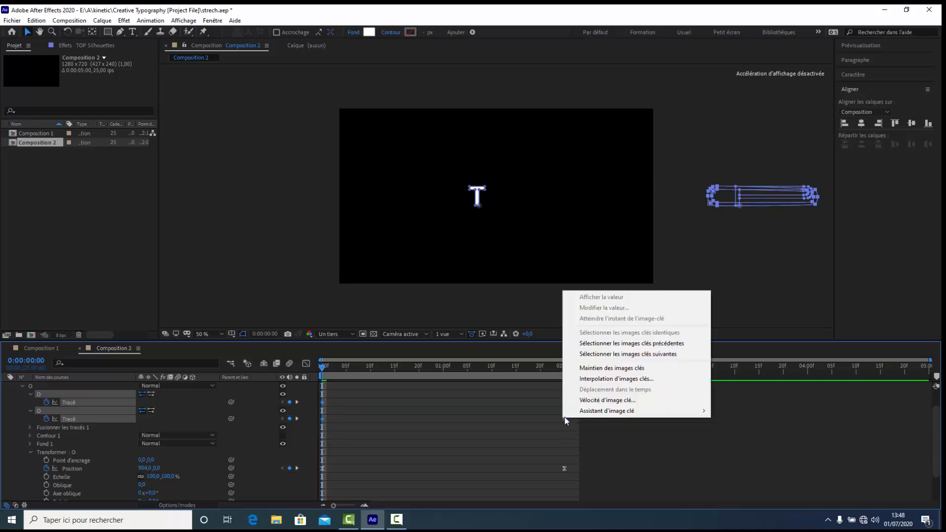
click(598, 410)
click(526, 199)
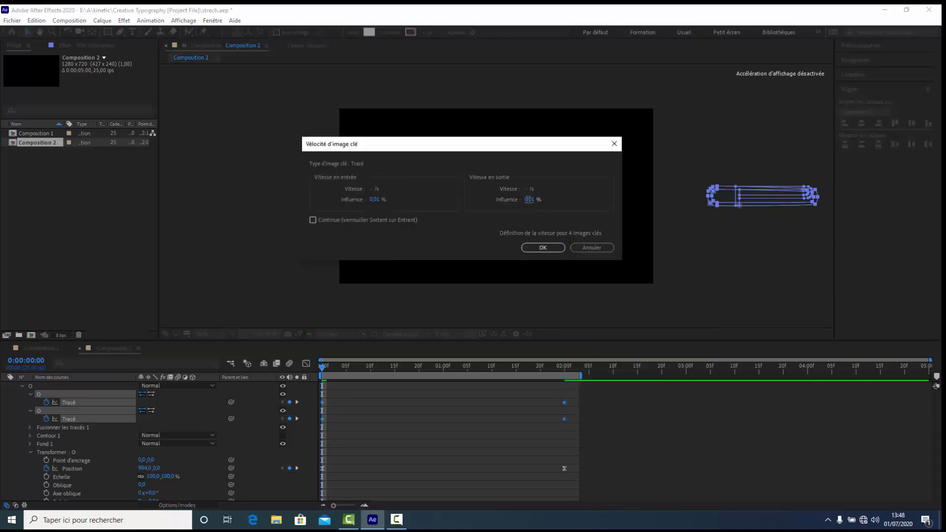
text(75)
key(Return)
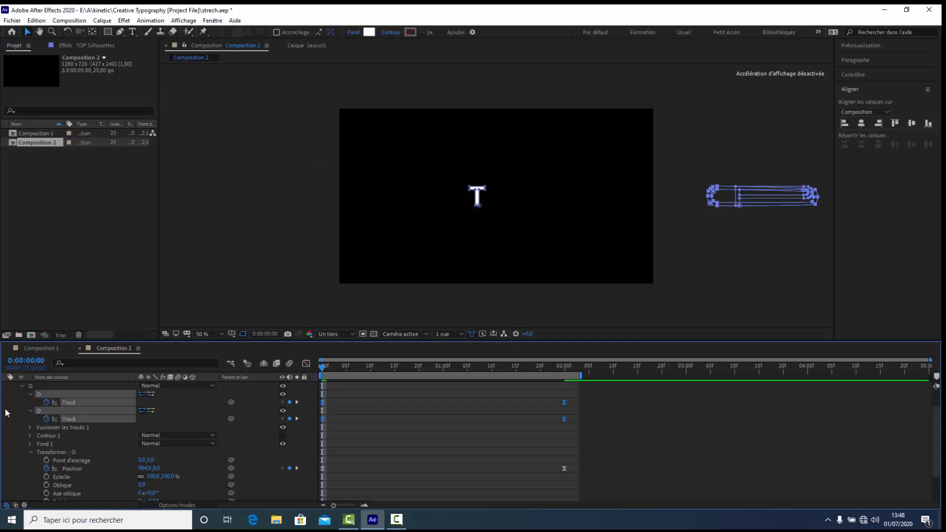
Stretch the right end of the T's crossbar far to the right at 0:00:00:00 and set the T group's Position to 865, 0
scroll(8, 412, up, 2)
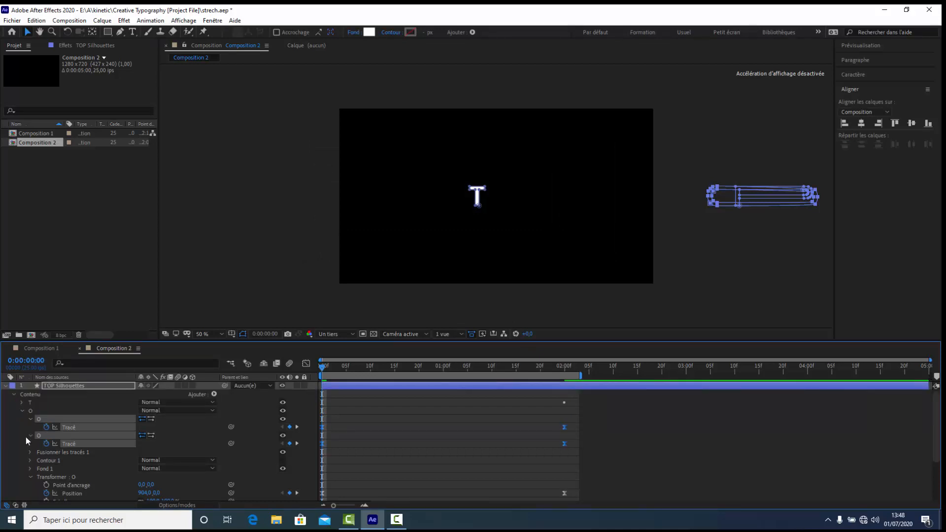
click(22, 410)
click(22, 402)
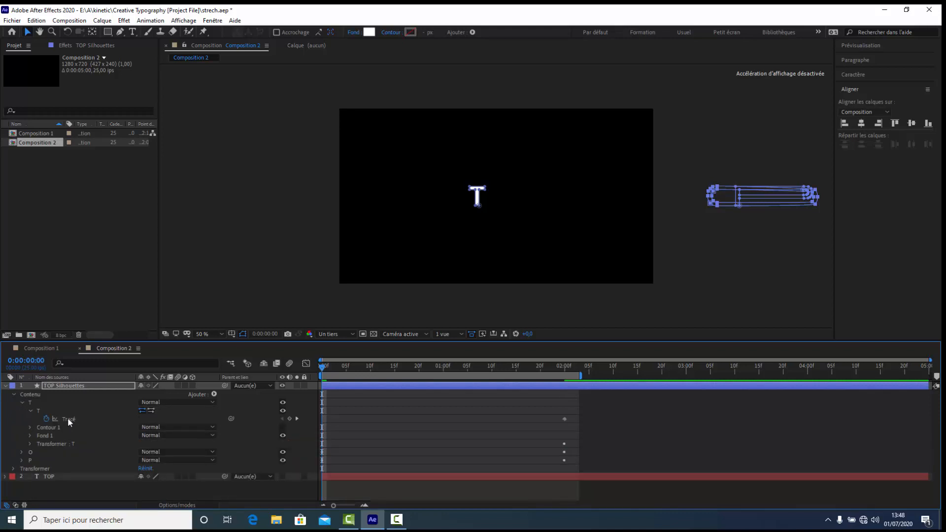
click(67, 418)
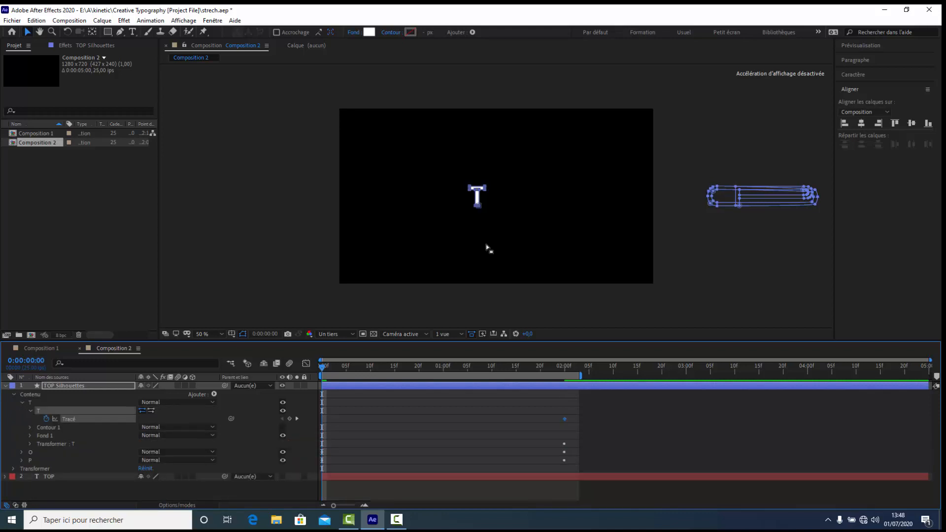
click(490, 198)
drag(485, 188, 589, 189)
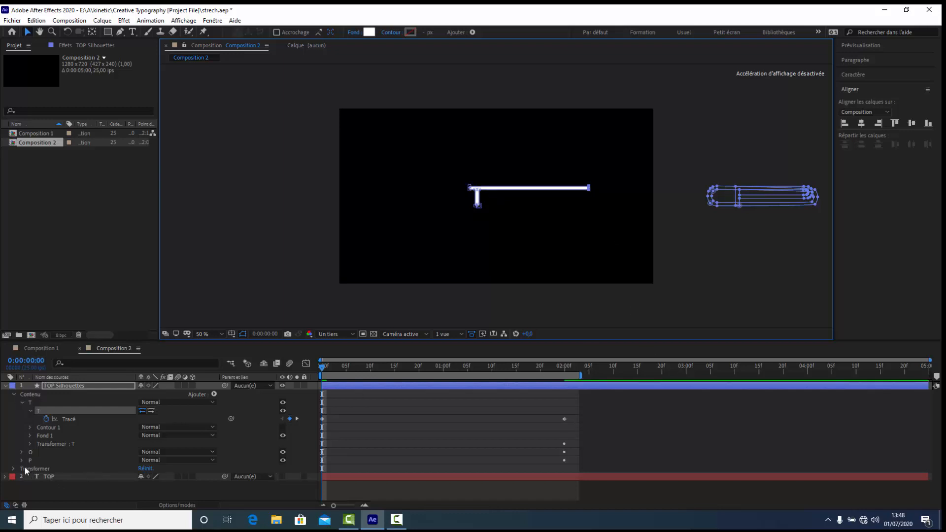
click(30, 444)
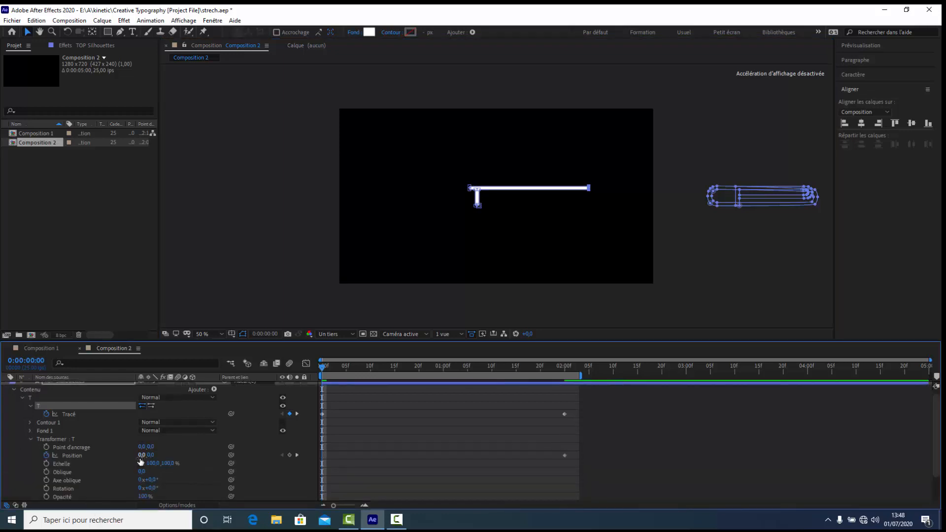
drag(142, 462, 564, 456)
Set the outgoing velocity influence of the T group's Position keyframes to 75%
drag(574, 406, 322, 472)
right_click(564, 455)
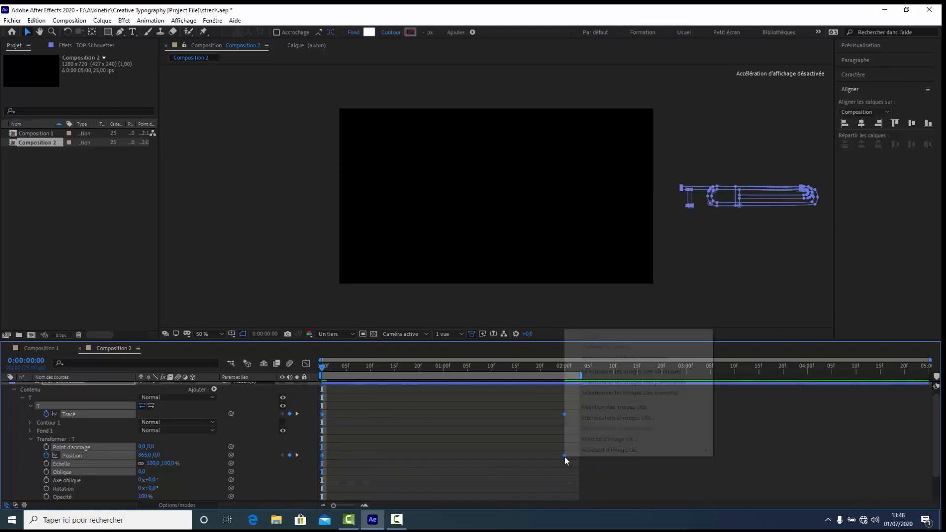
click(598, 440)
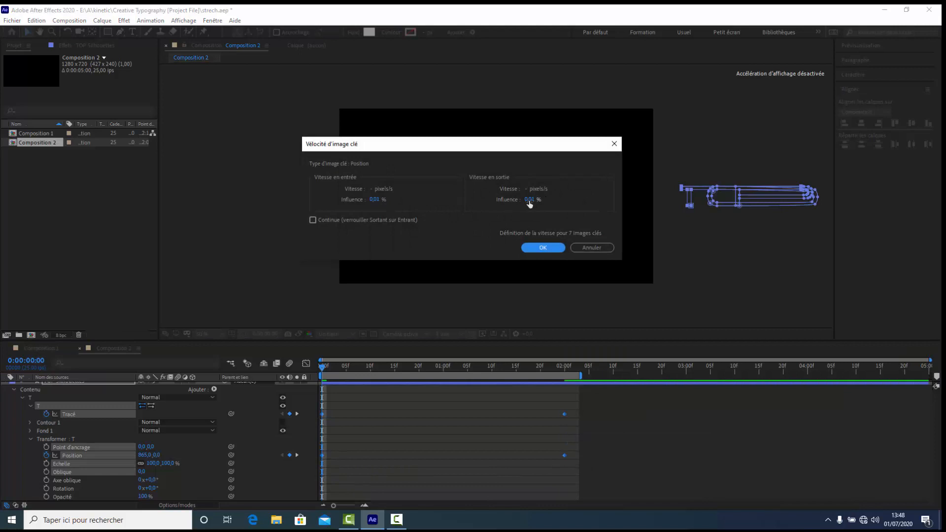
click(529, 199)
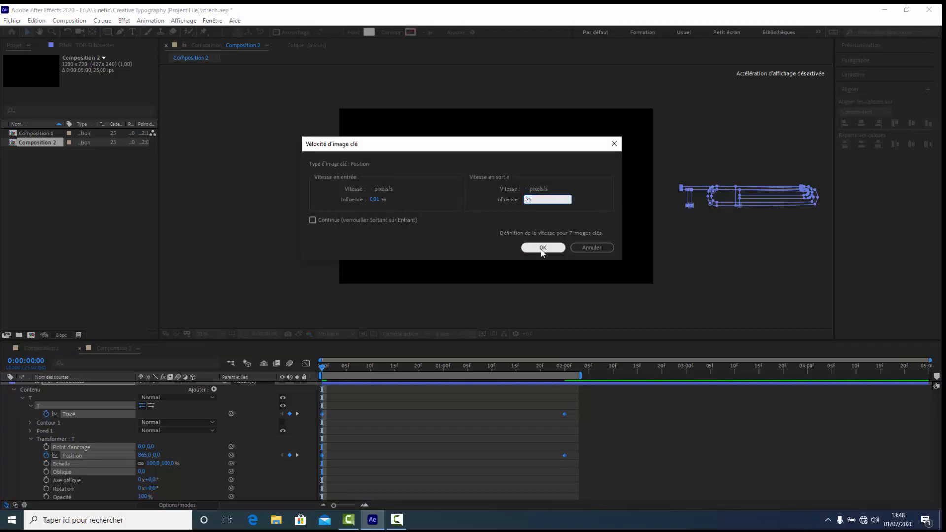
click(540, 249)
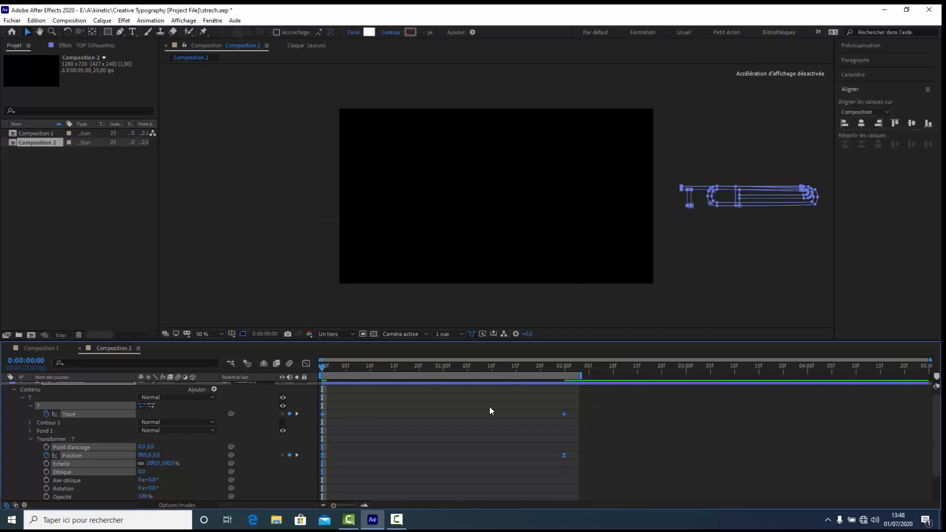
Set the outgoing velocity influence of the T path's Tracé keyframe at 0:00:02:00 to 75%
drag(567, 406, 323, 422)
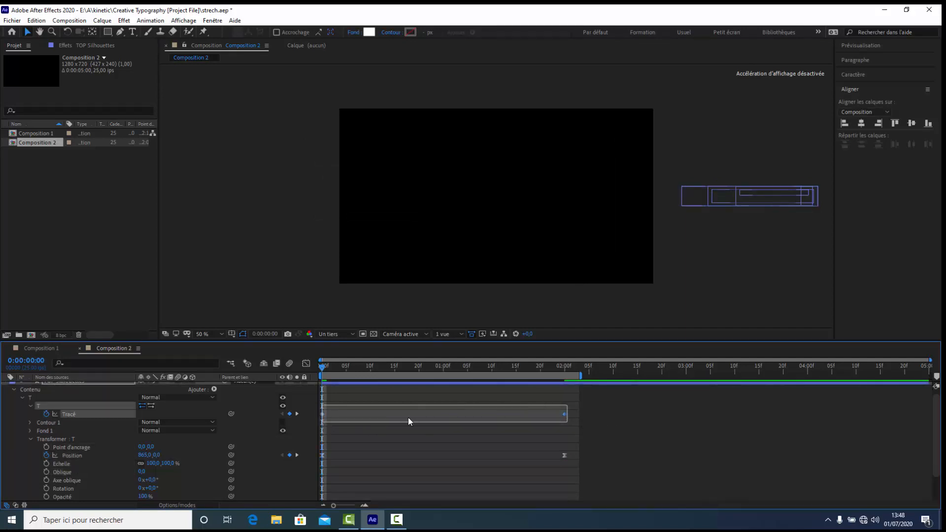
right_click(565, 415)
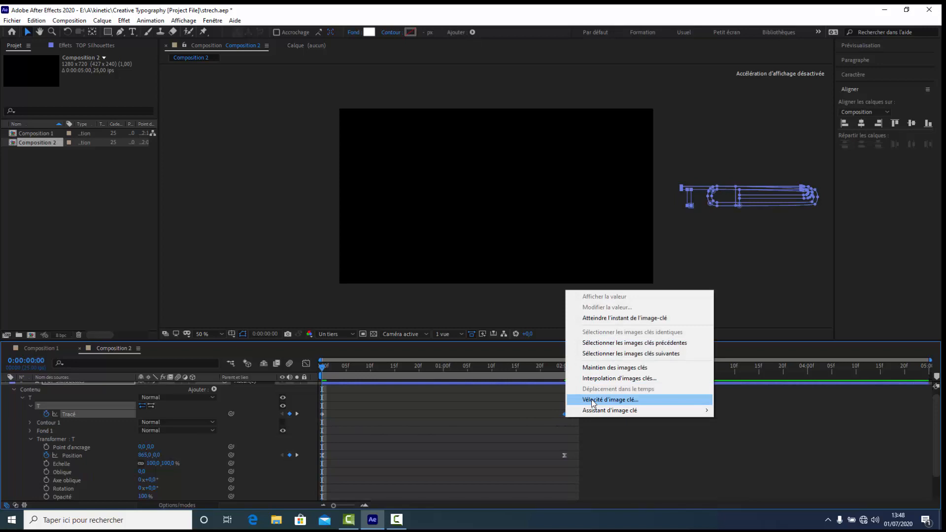
click(610, 400)
click(530, 200)
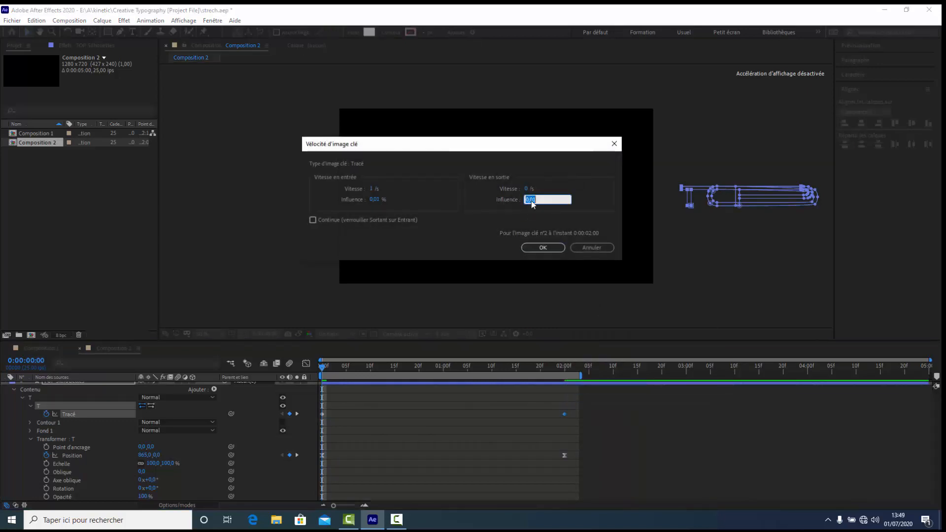
text(75)
click(543, 247)
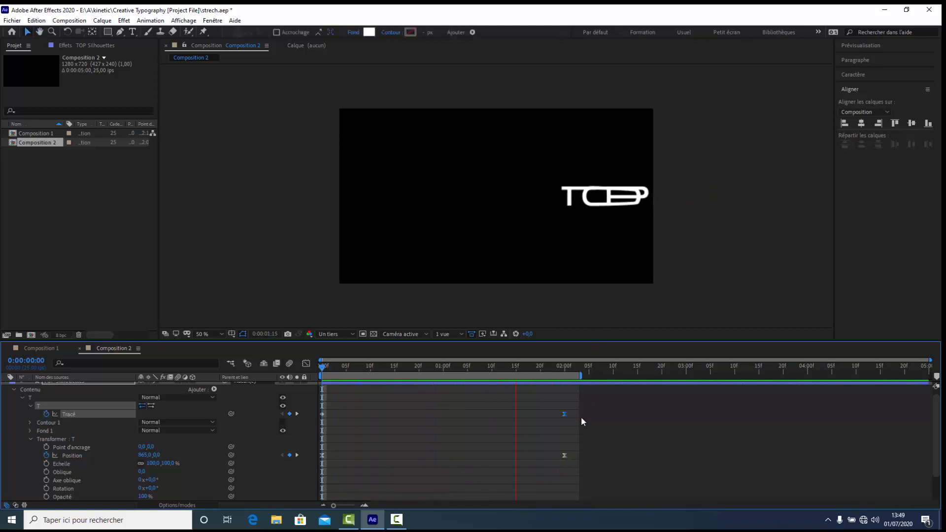
Extend the work area to just past 0:00:03:05 and move the T's final Tracé and Position keyframes to 0:00:01:00
key(space)
drag(582, 377, 715, 376)
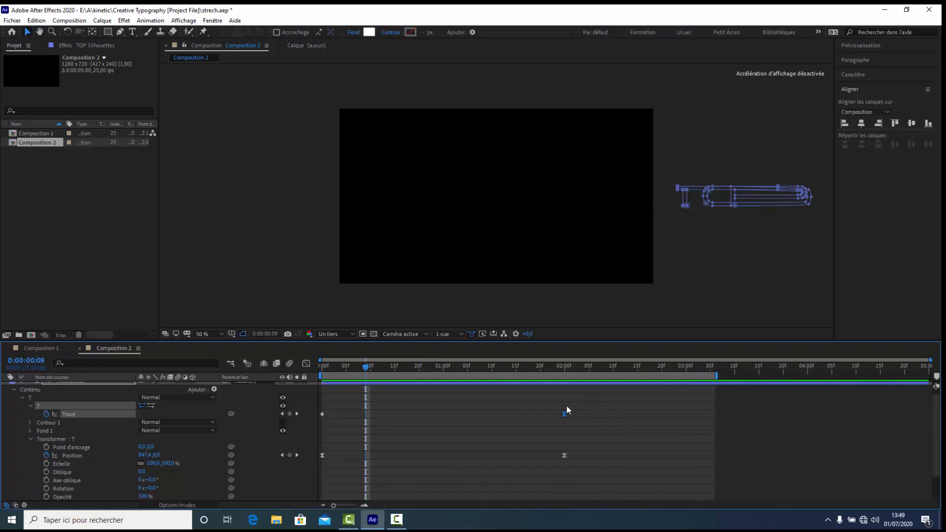
drag(569, 398, 554, 468)
drag(564, 415, 443, 430)
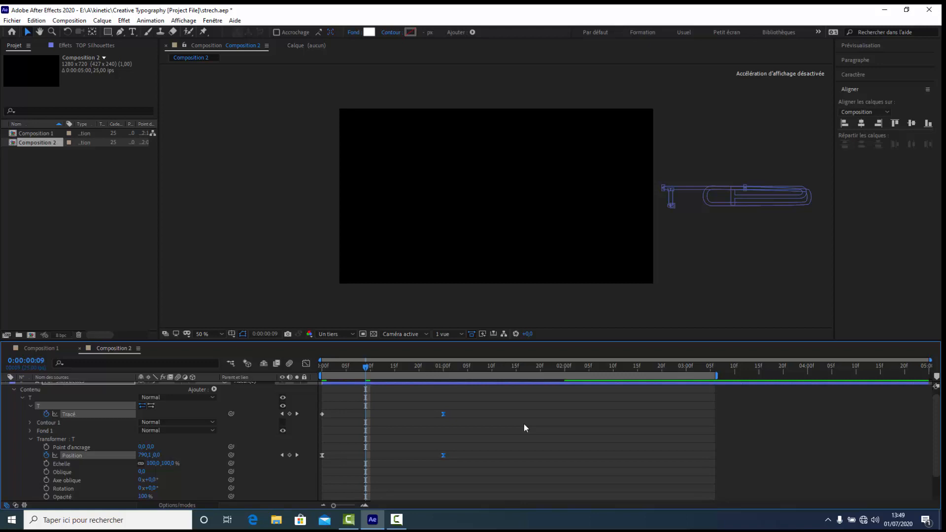
Move the O's final Tracé and Position keyframes to about 0:00:01:11 and preview the staggered letters
scroll(524, 424, down, 2)
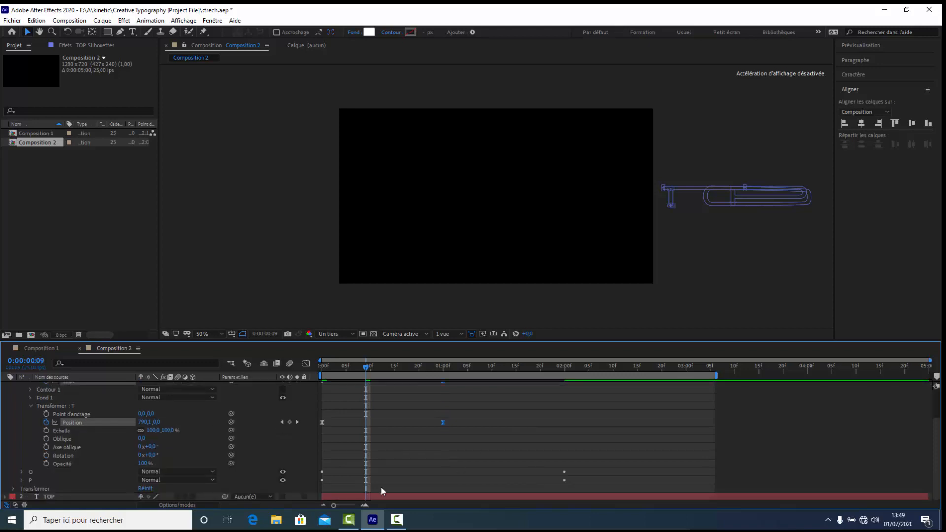
click(21, 472)
scroll(453, 461, down, 3)
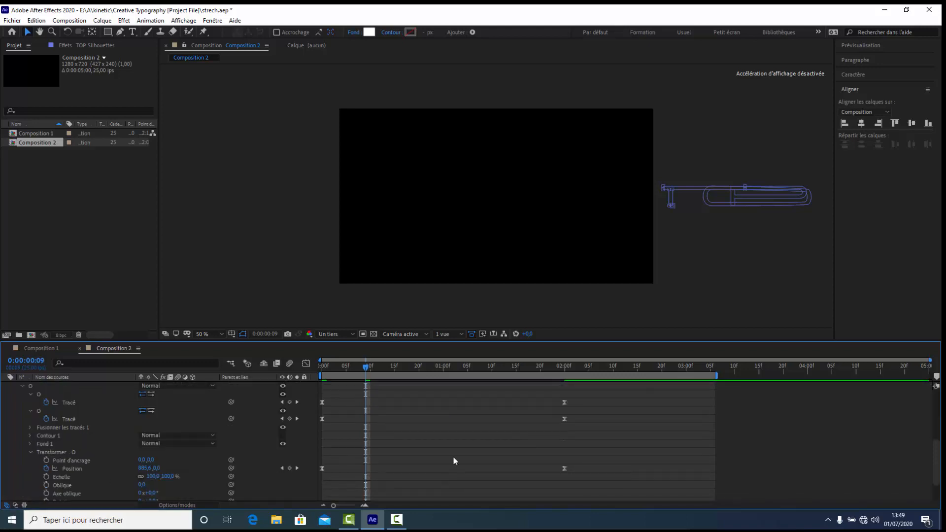
scroll(419, 451, up, 2)
drag(312, 430, 498, 457)
scroll(527, 448, down, 3)
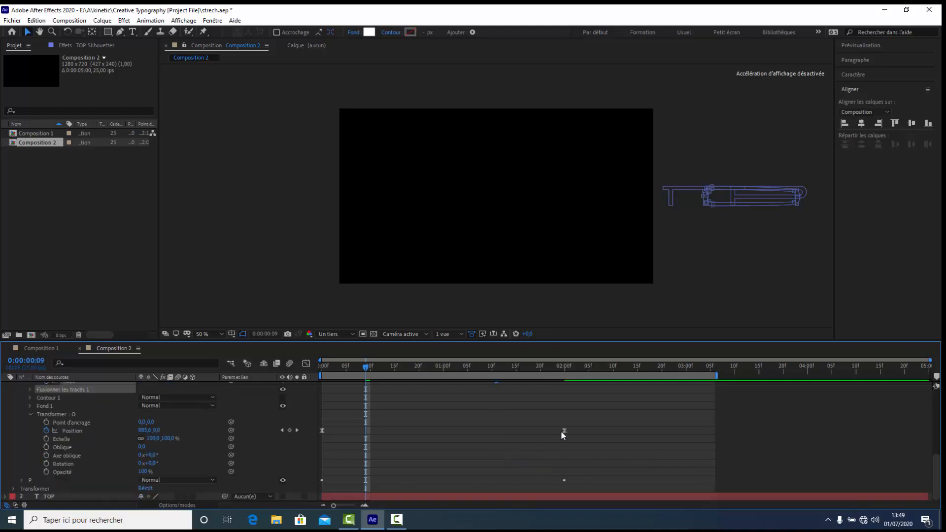
drag(560, 418, 499, 433)
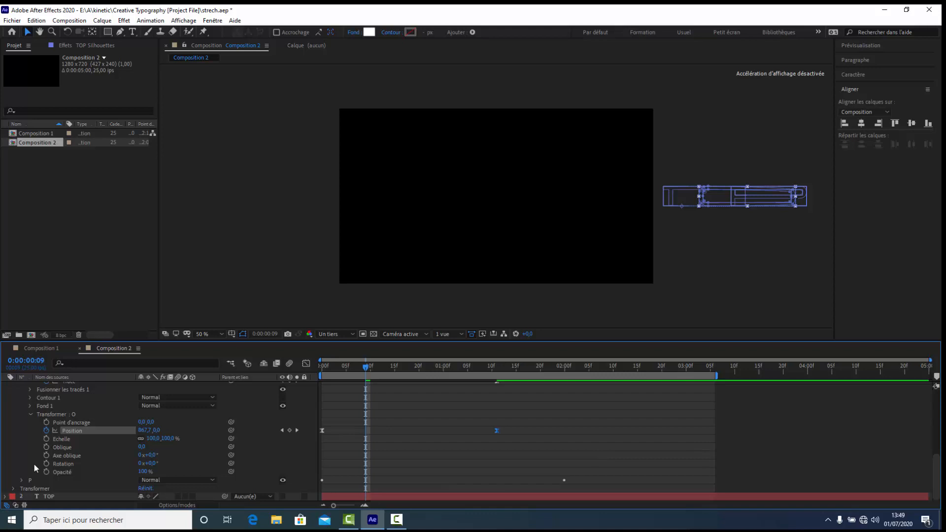
key(space)
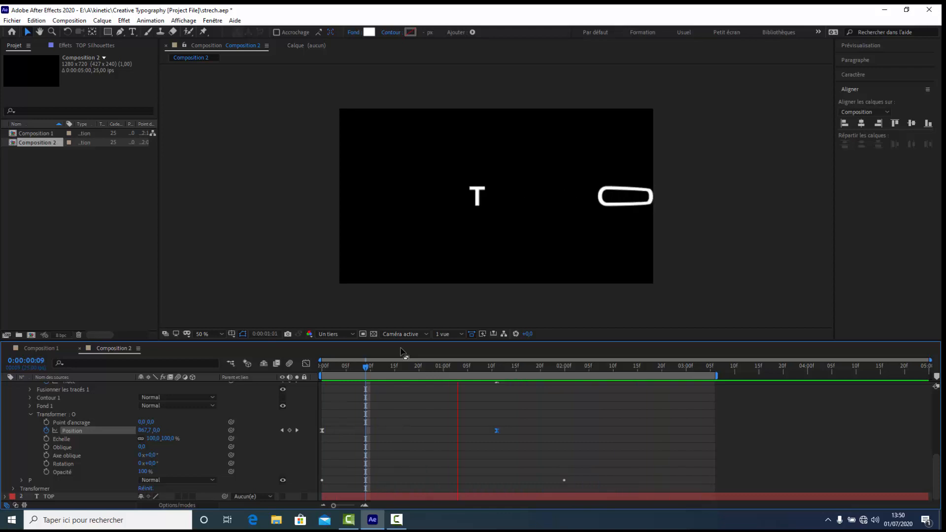
key(space)
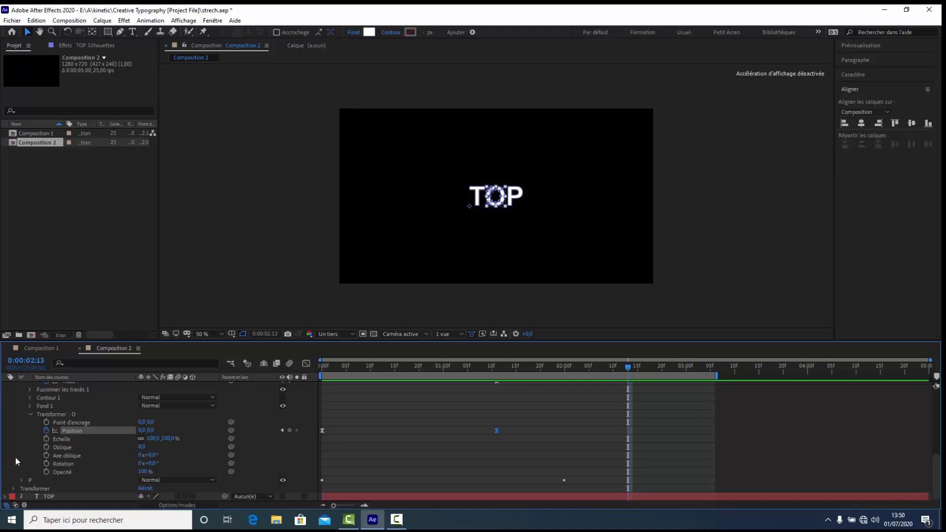
Move the P group's final Position keyframe to about 0:00:01:20 and preview the animation from 0:00:00:00
click(21, 480)
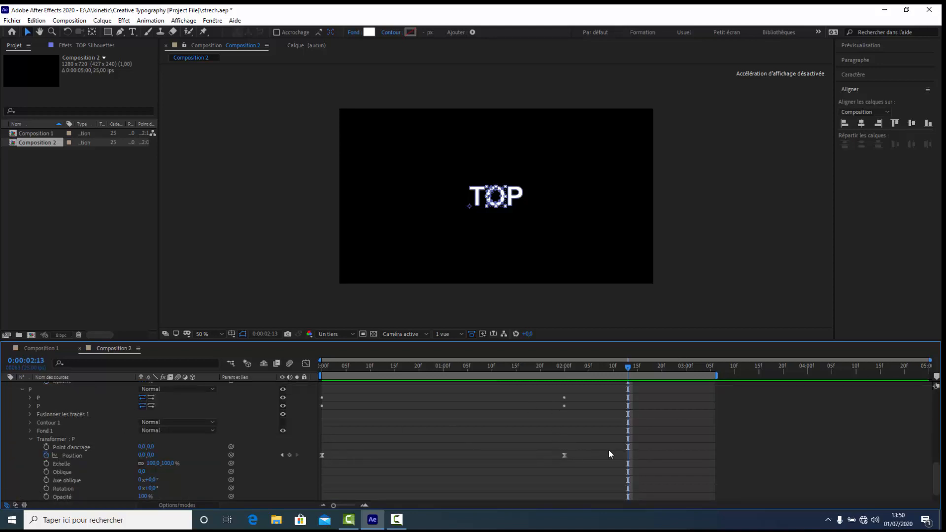
scroll(609, 451, down, 1)
scroll(609, 454, up, 1)
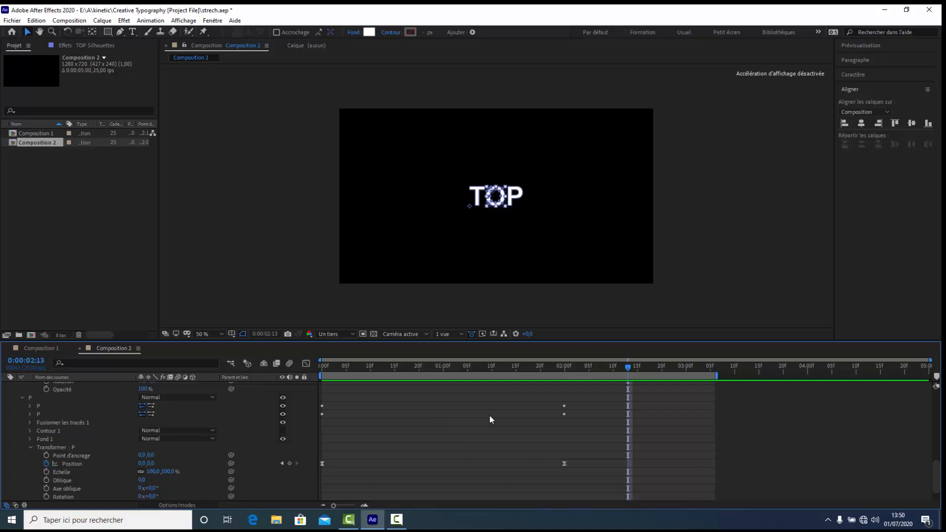
mouse_move(555, 452)
mouse_down()
mouse_move(575, 471)
mouse_move(540, 463)
mouse_up()
mouse_move(318, 394)
mouse_down()
mouse_move(571, 413)
mouse_move(572, 422)
mouse_move(578, 402)
mouse_up()
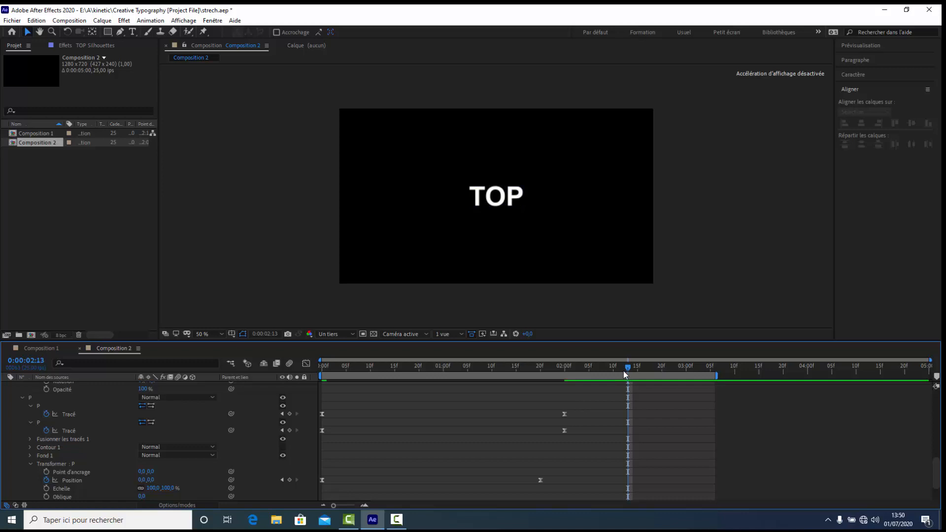
drag(623, 371, 248, 401)
key(space)
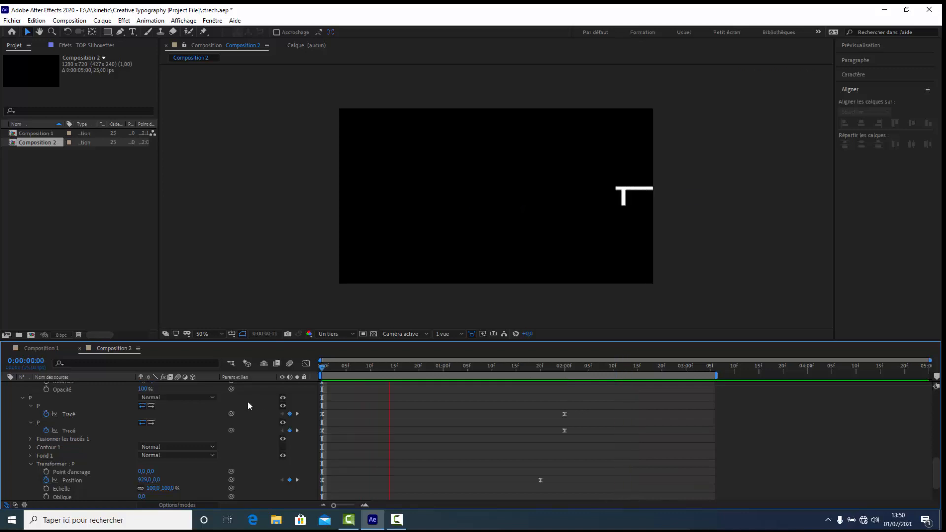